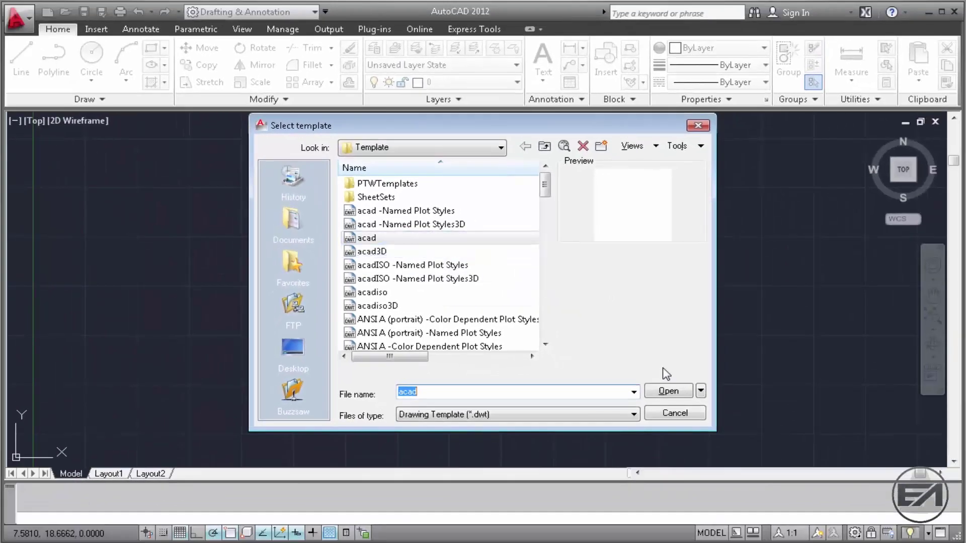
- Create the new drawing from the acad template
click(668, 391)
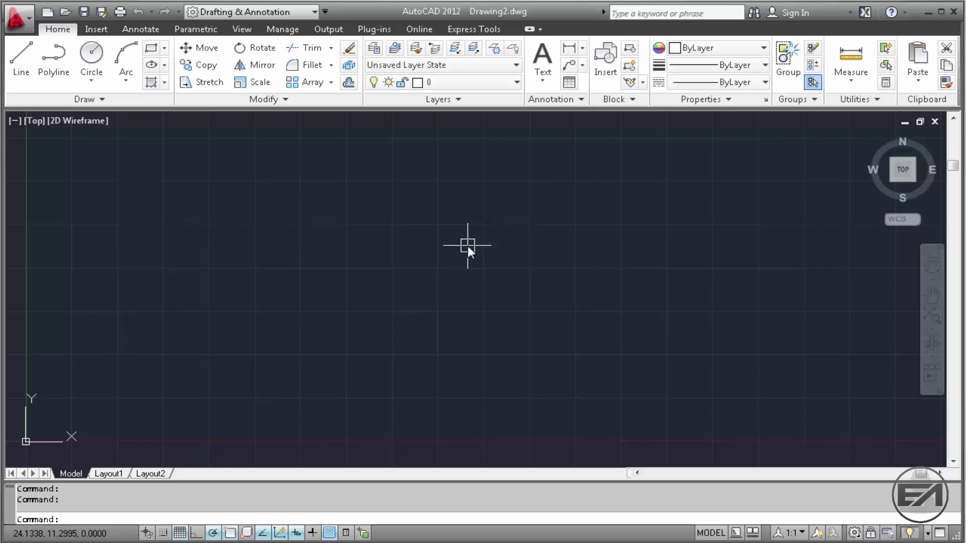
click(24, 23)
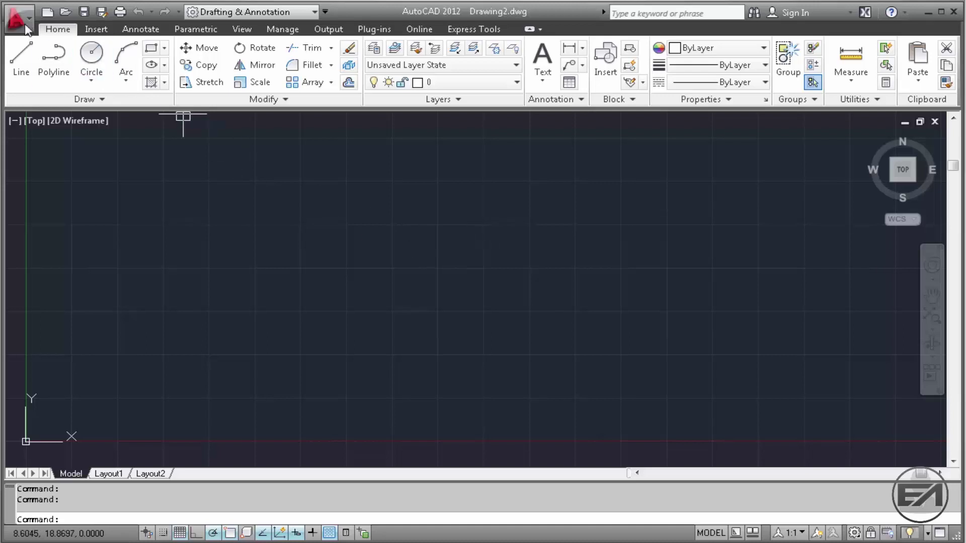
click(83, 315)
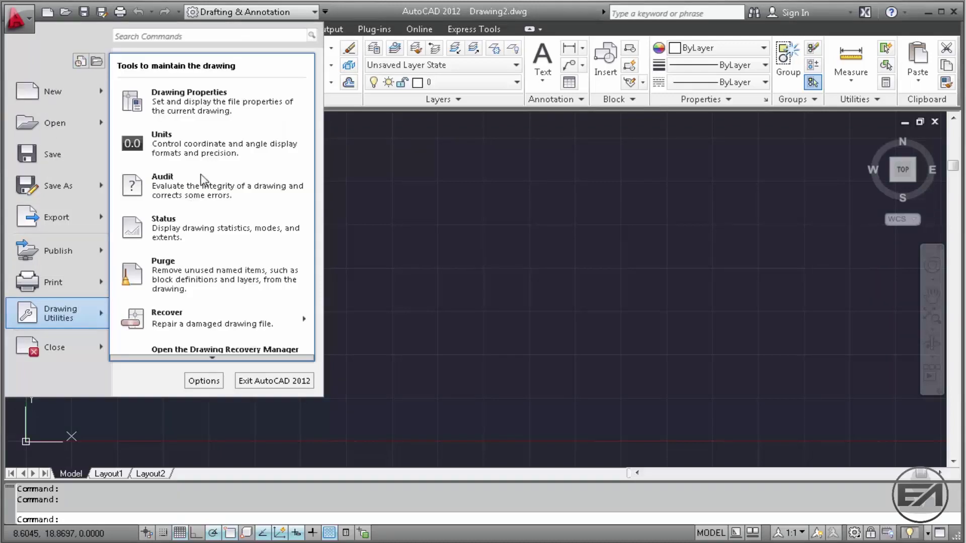
click(557, 164)
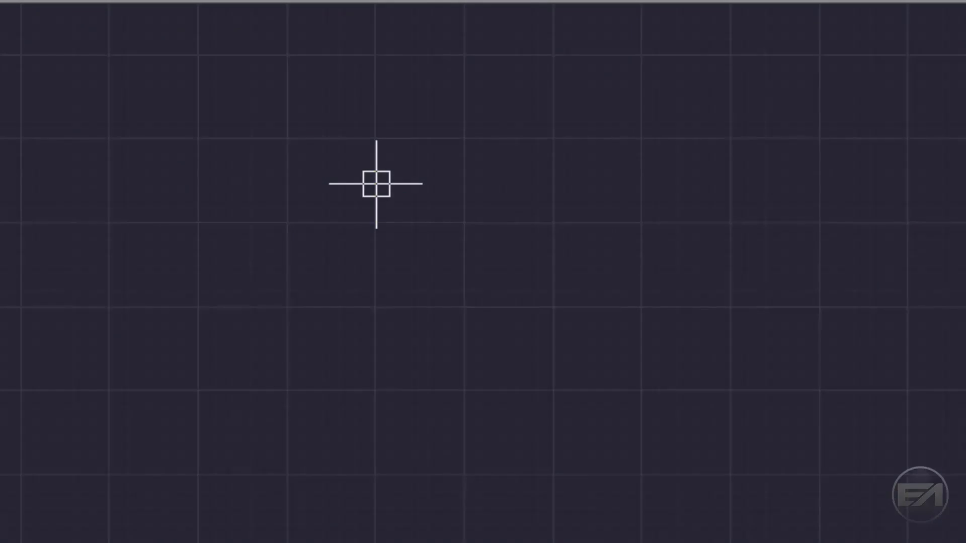
- Run the UNITS command and set the length type to Architectural with a precision of 0'-0"
text(uni)
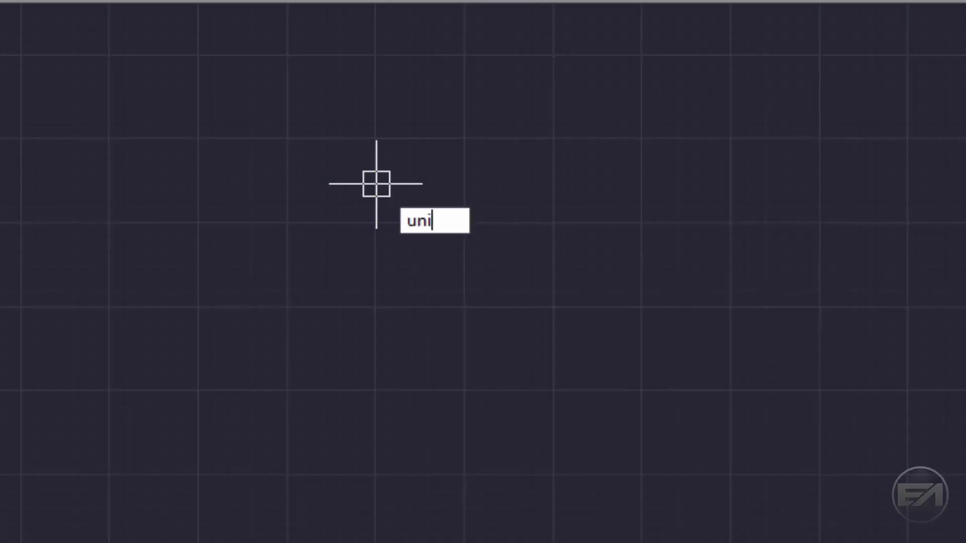
text(ts)
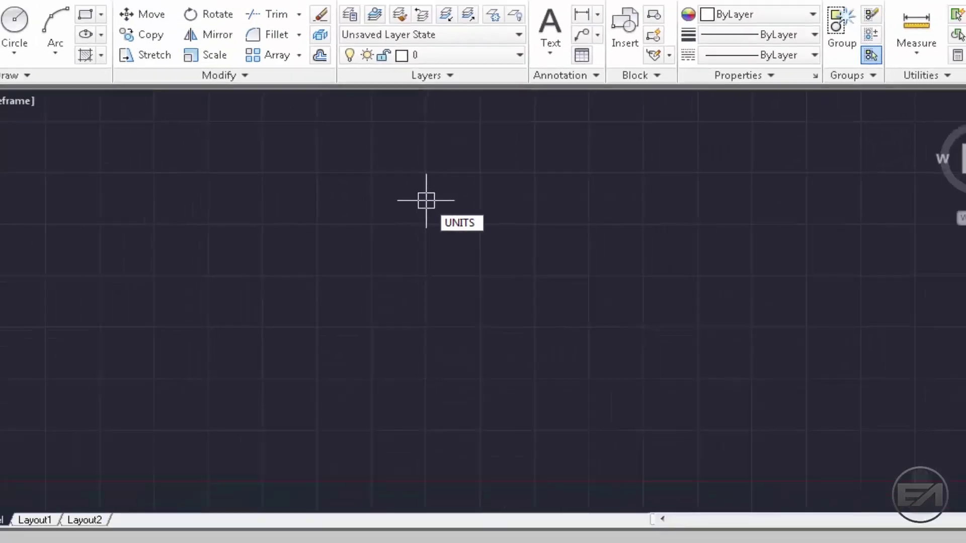
key(Return)
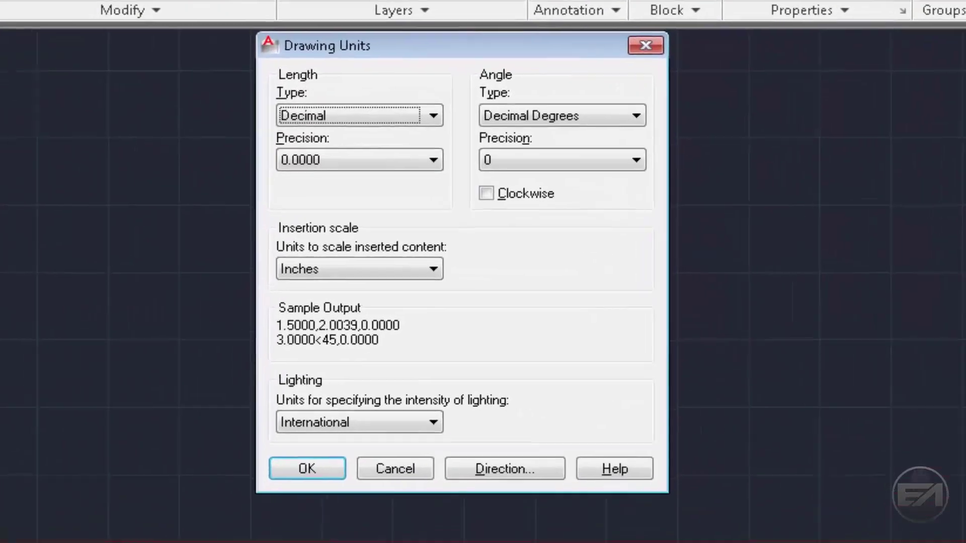
click(394, 100)
click(393, 120)
click(385, 142)
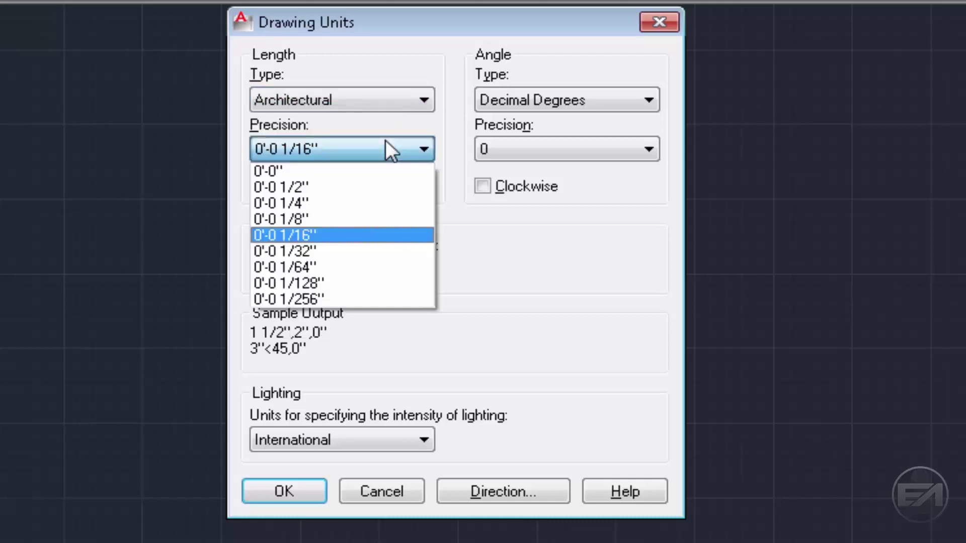
click(346, 171)
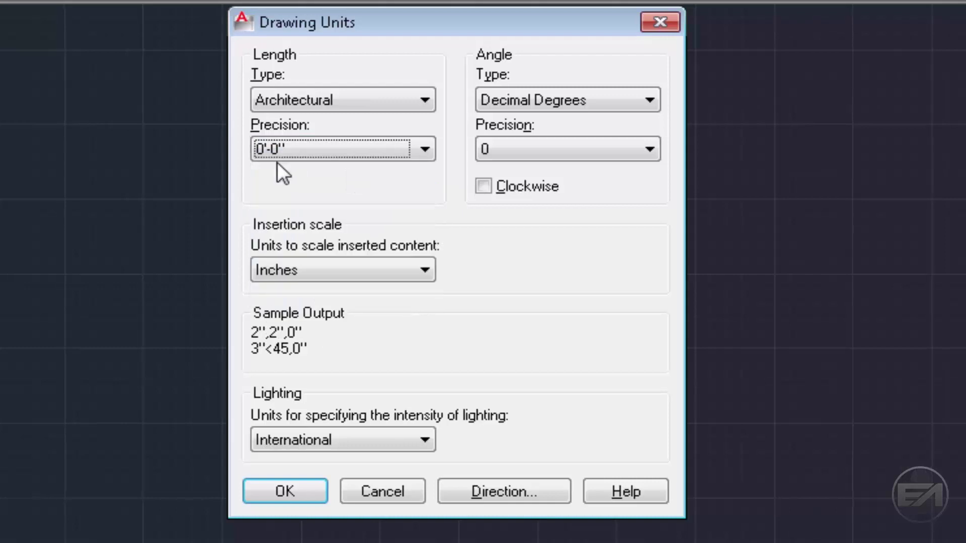
- Apply the drawing units with Inches as insertion scale, Decimal Degrees at precision 0 for angles, and International lighting
click(360, 274)
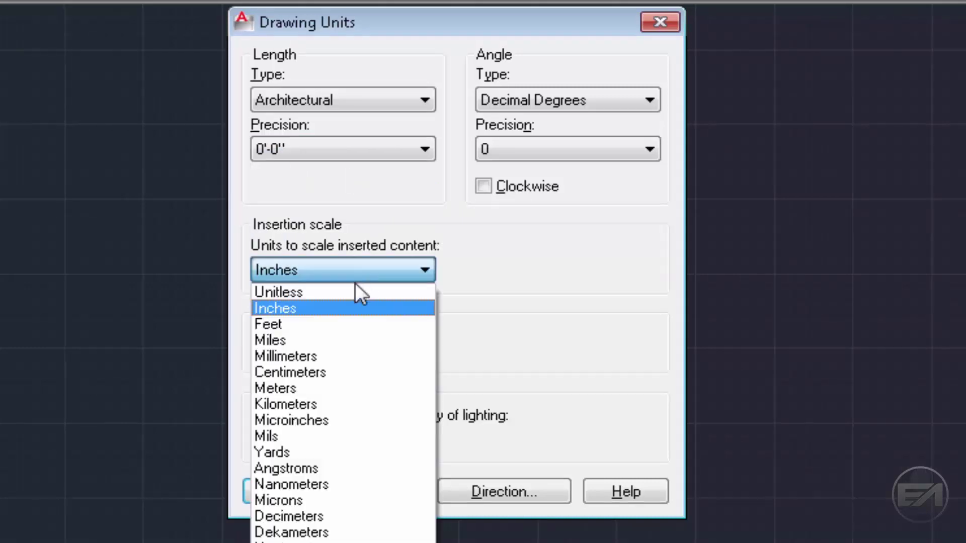
click(332, 307)
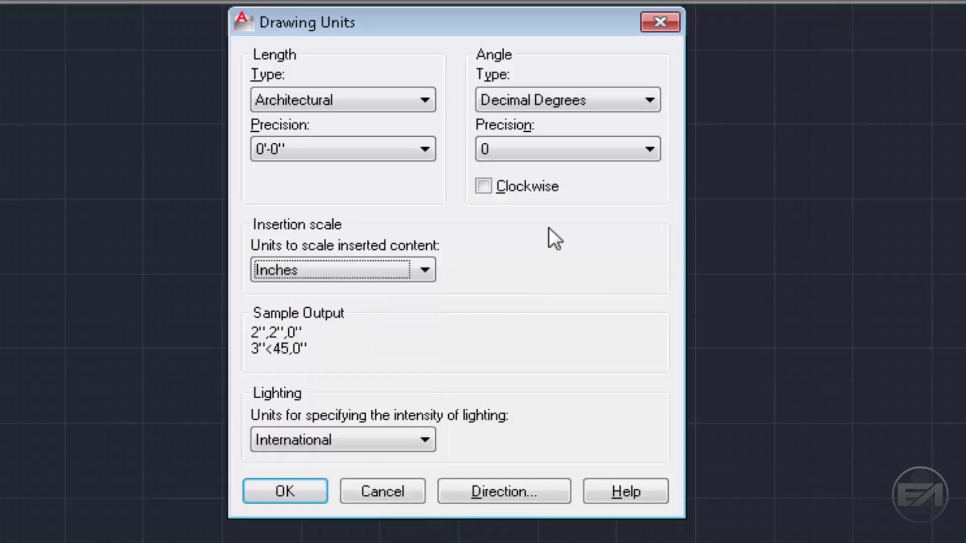
click(538, 102)
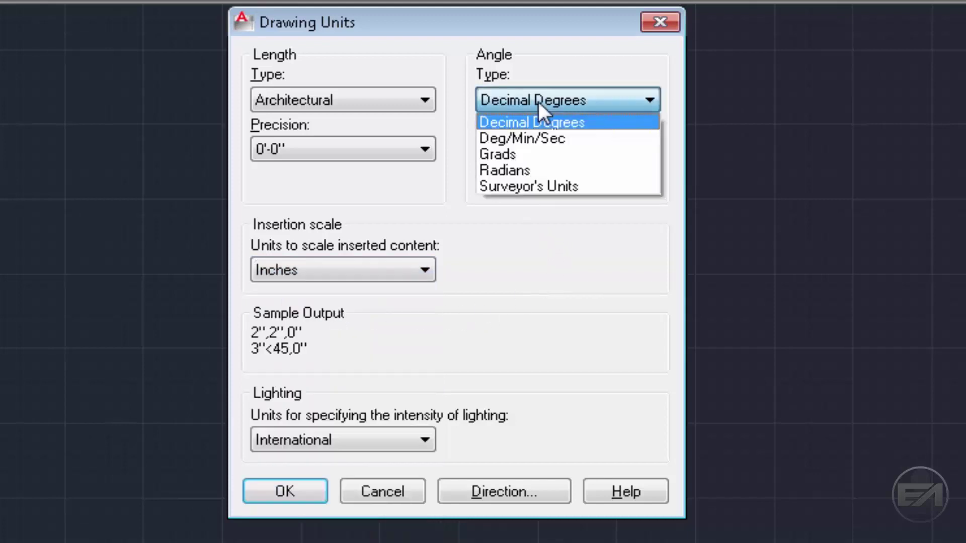
click(539, 102)
click(527, 145)
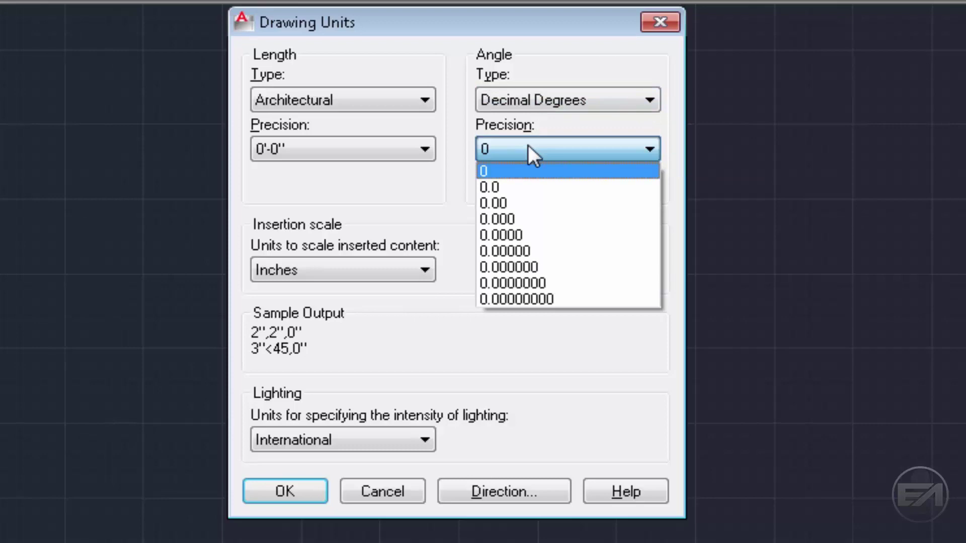
click(527, 145)
click(370, 445)
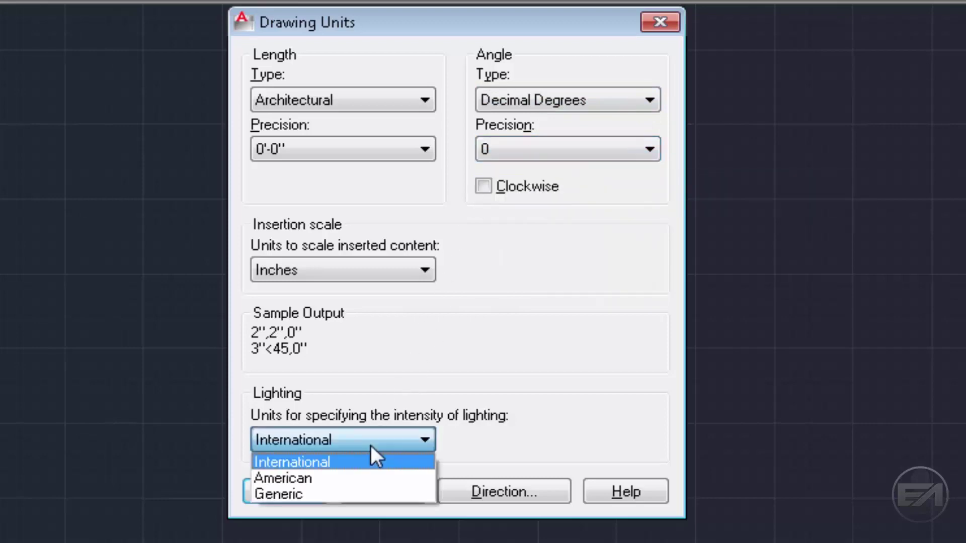
click(352, 461)
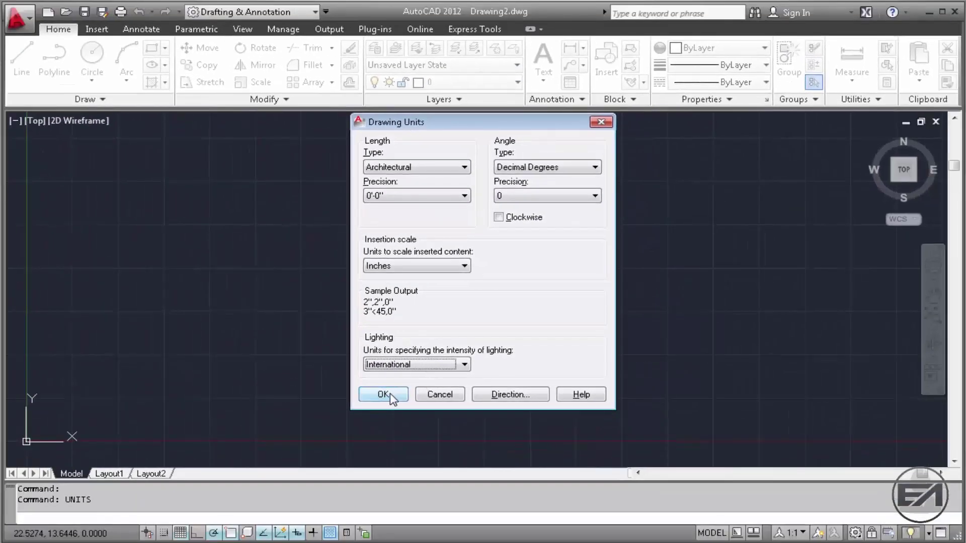
click(336, 449)
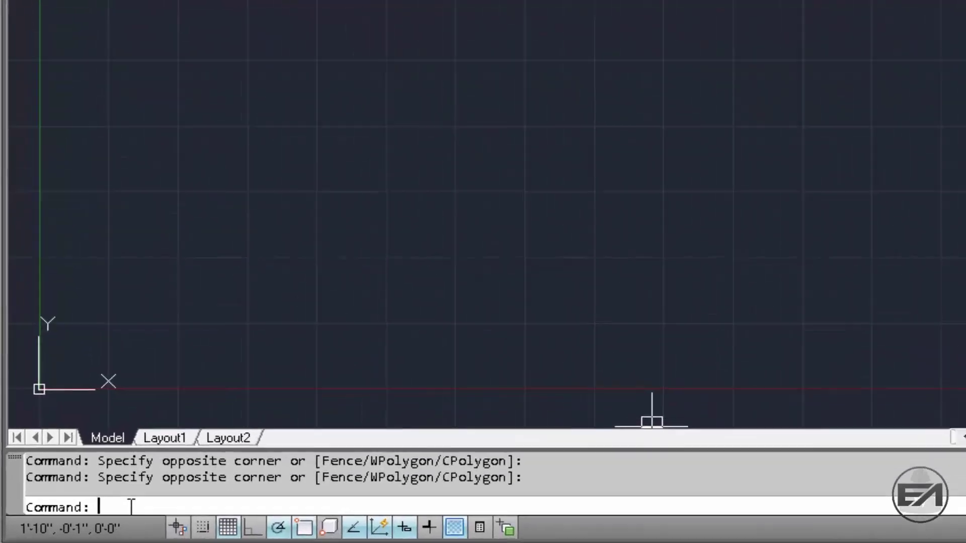
- Set the model space limits with the default lower left corner and the upper right corner at 500',500'
text(LImits)
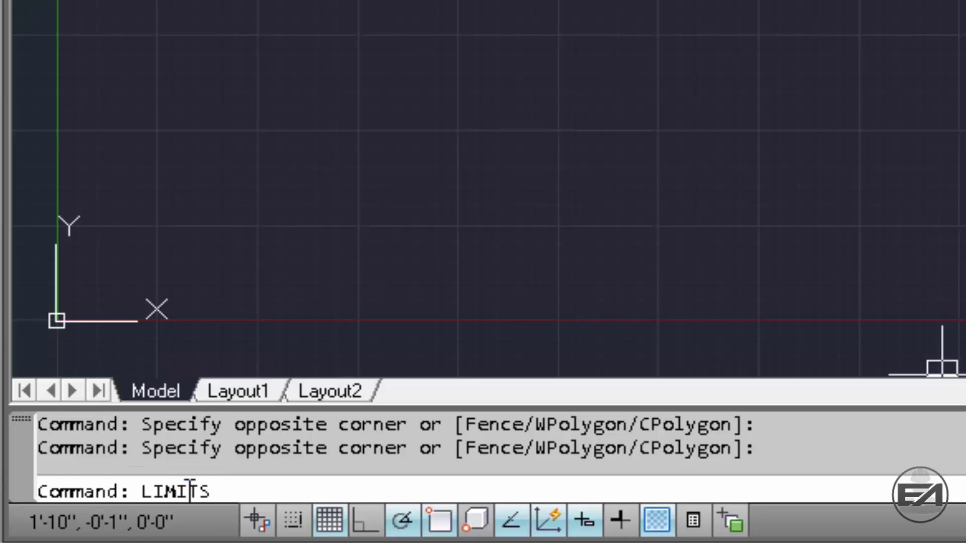
key(Return)
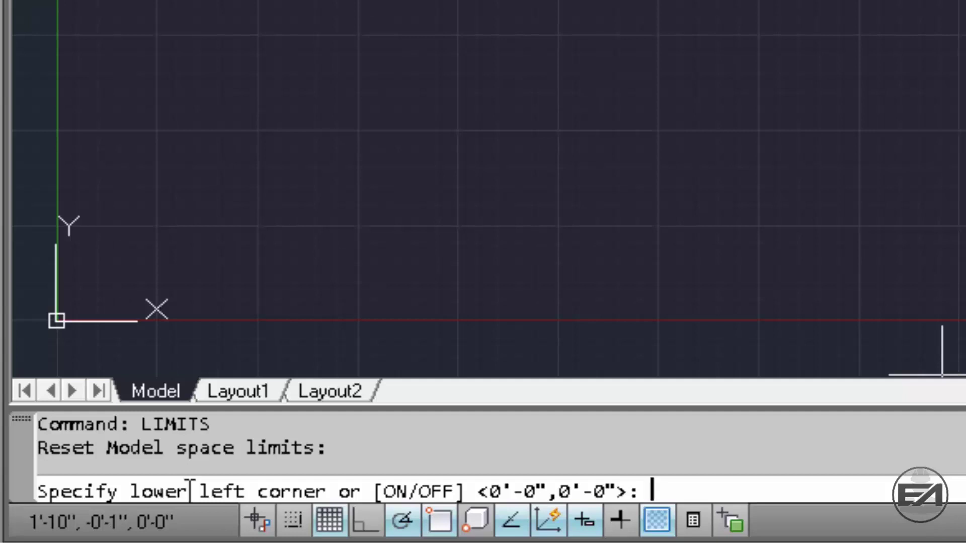
key(Return)
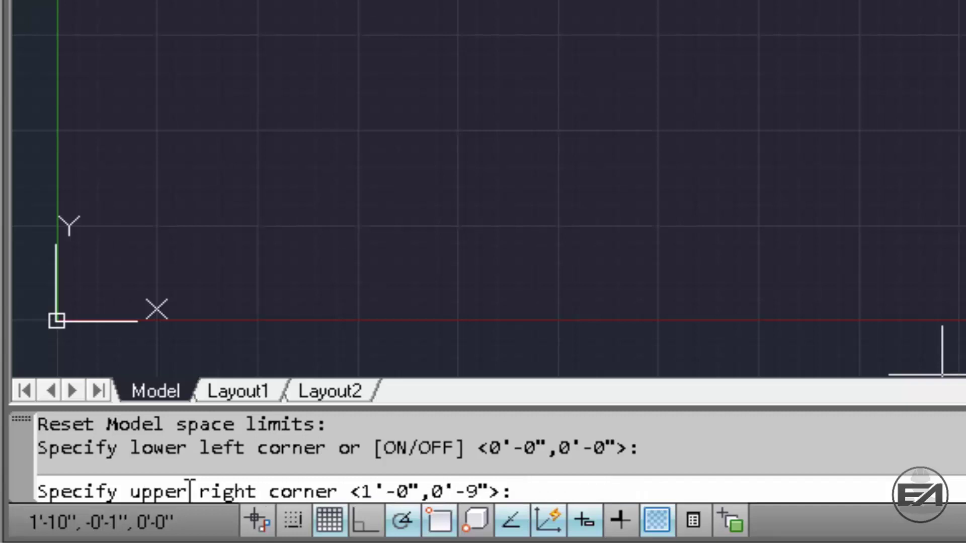
text(500'.)
text(500)
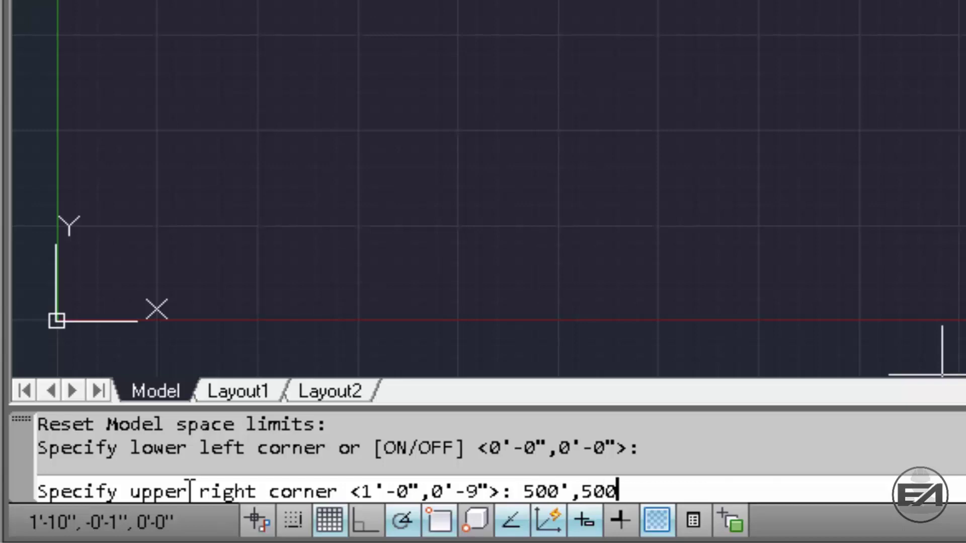
text(')
key(Return)
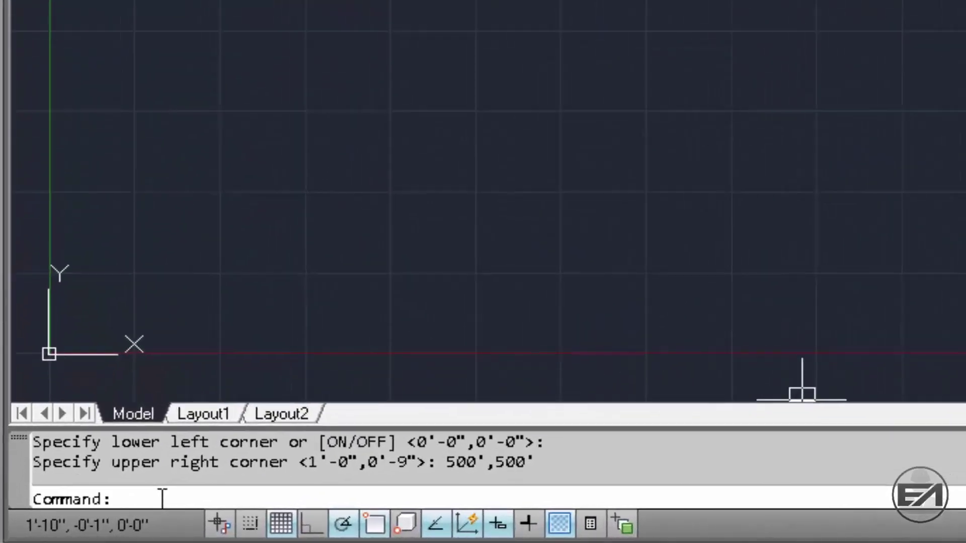
- Zoom the view with the All option to fit the drawing limits
text(z)
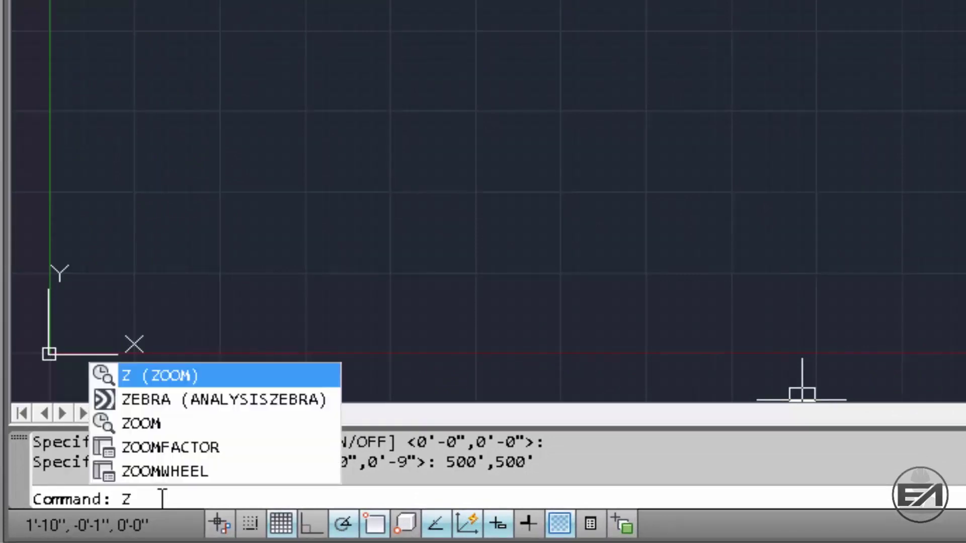
key(Return)
text(a)
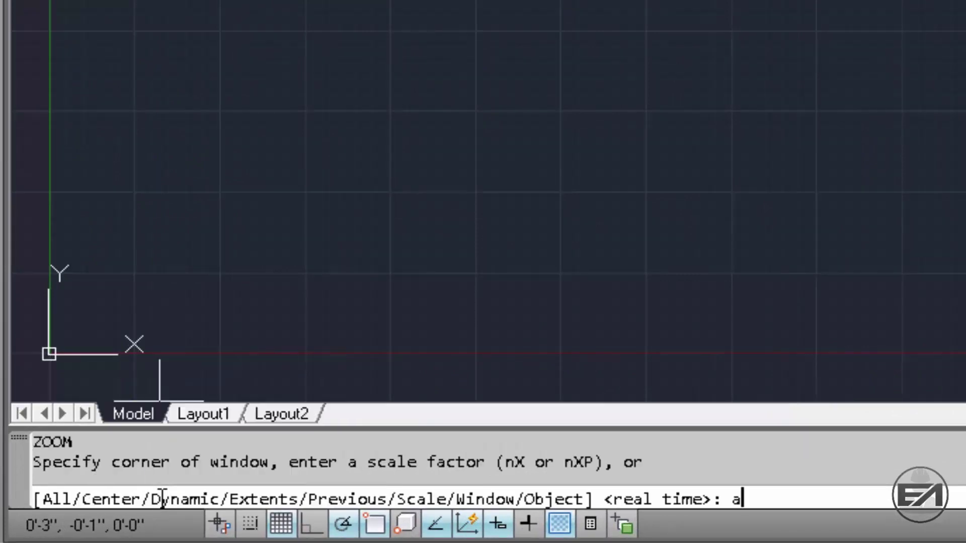
key(Return)
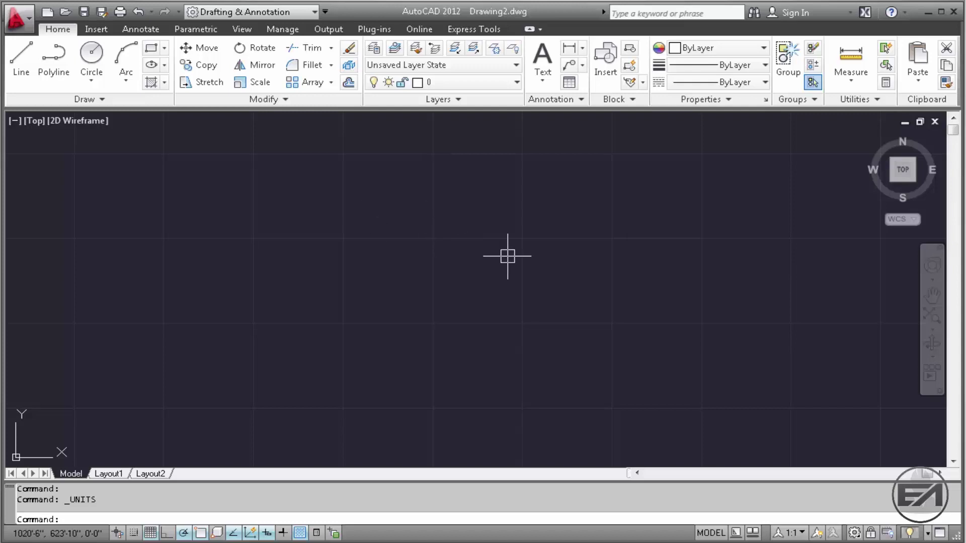
- Create a new dimension style named "cad 2d ds" based on Standard for all dimensions
text(D)
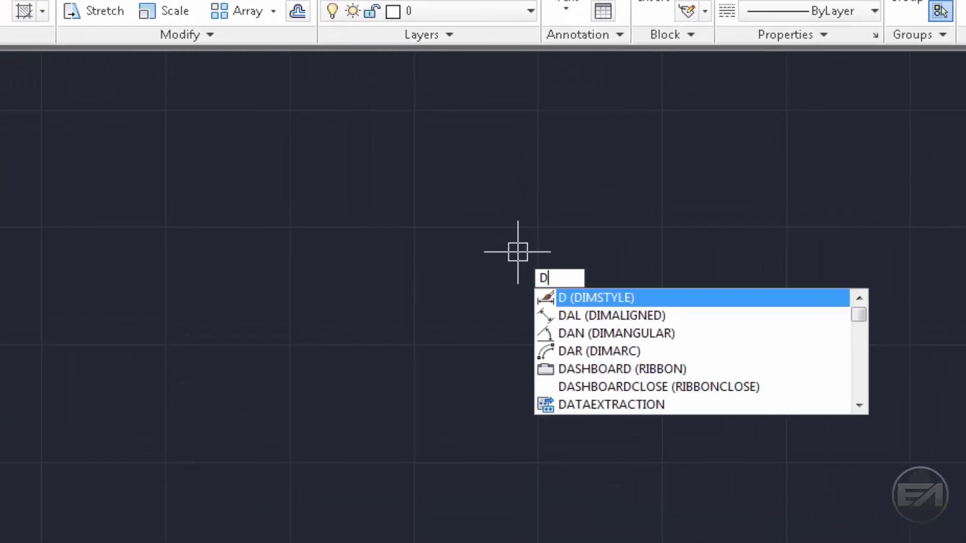
key(Return)
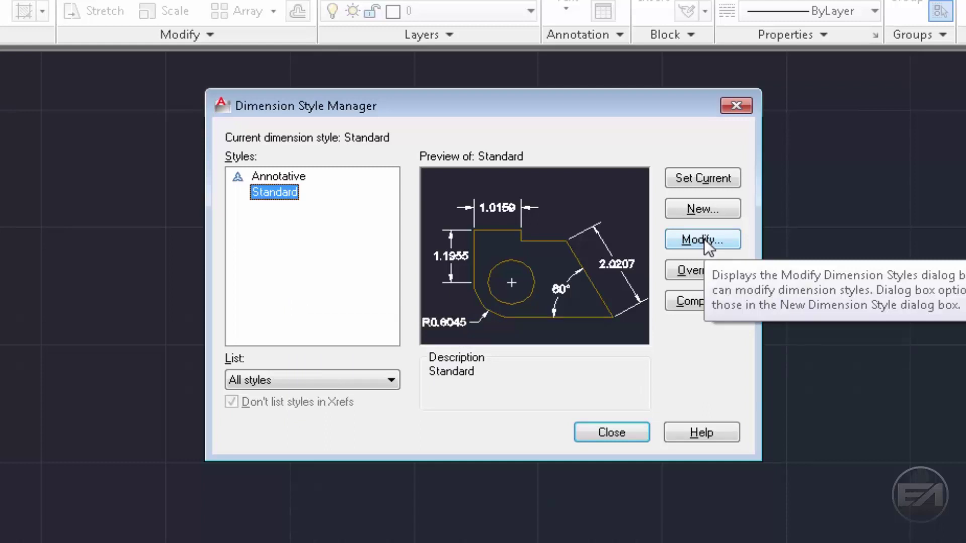
click(698, 216)
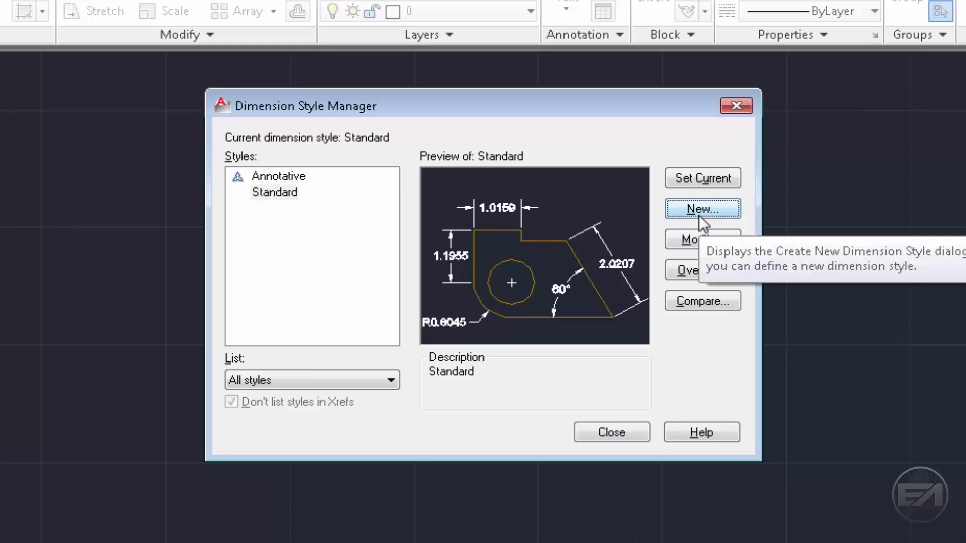
click(698, 215)
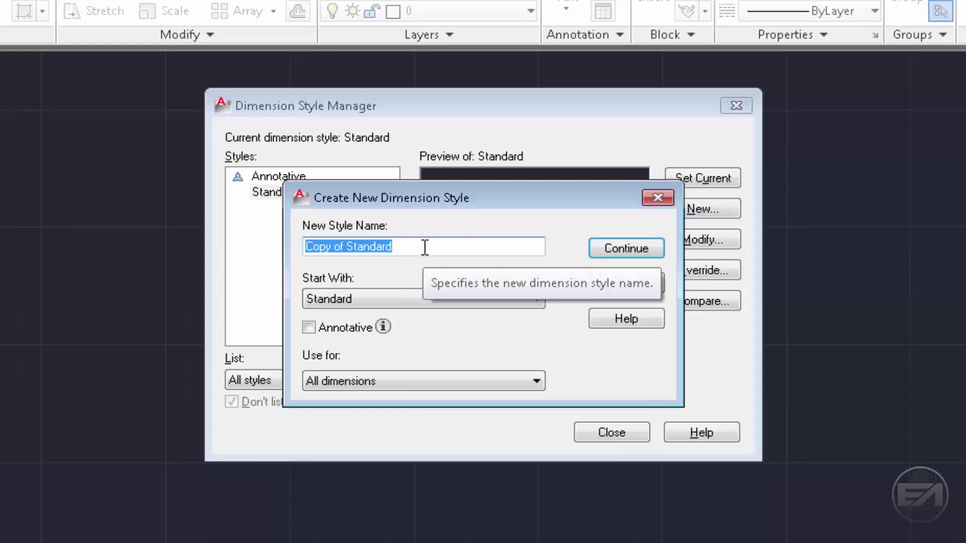
text(c)
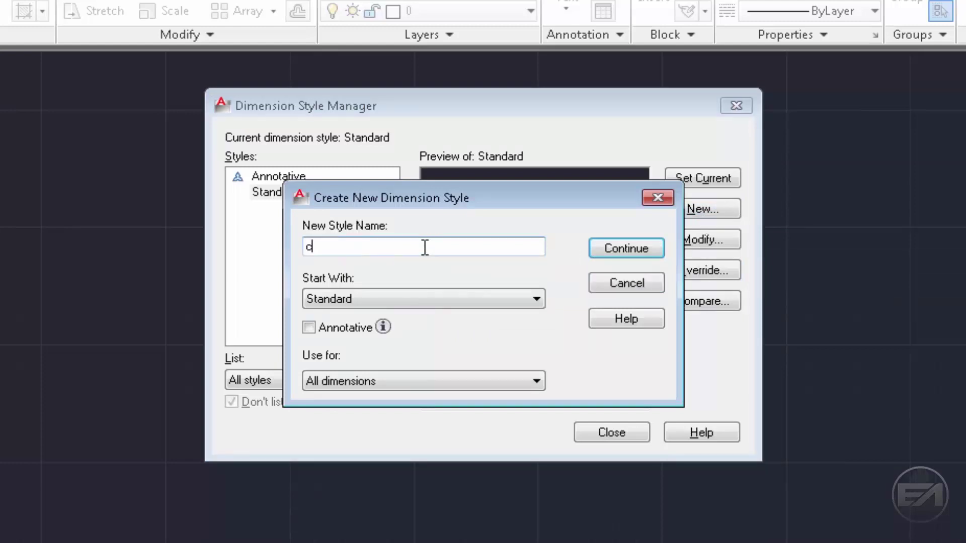
text(ad 2d ds)
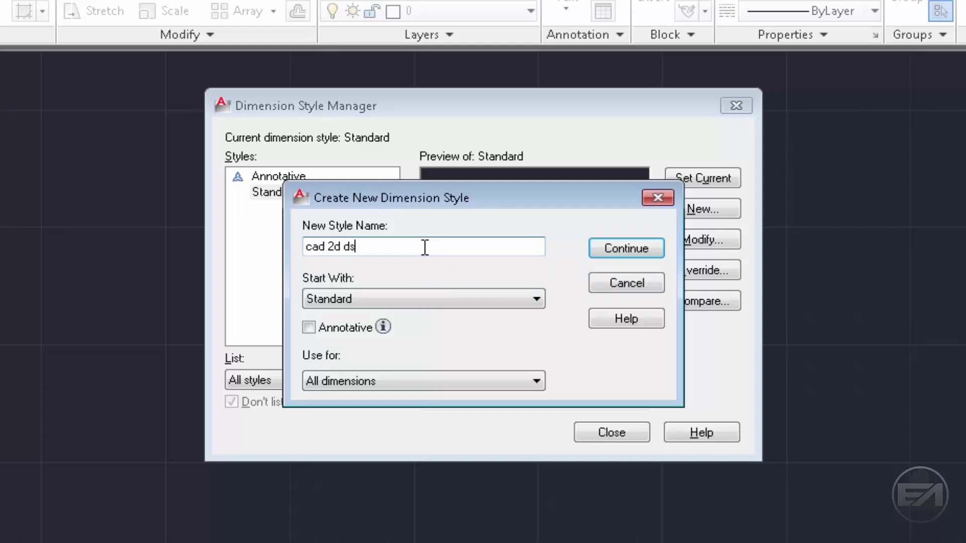
click(625, 249)
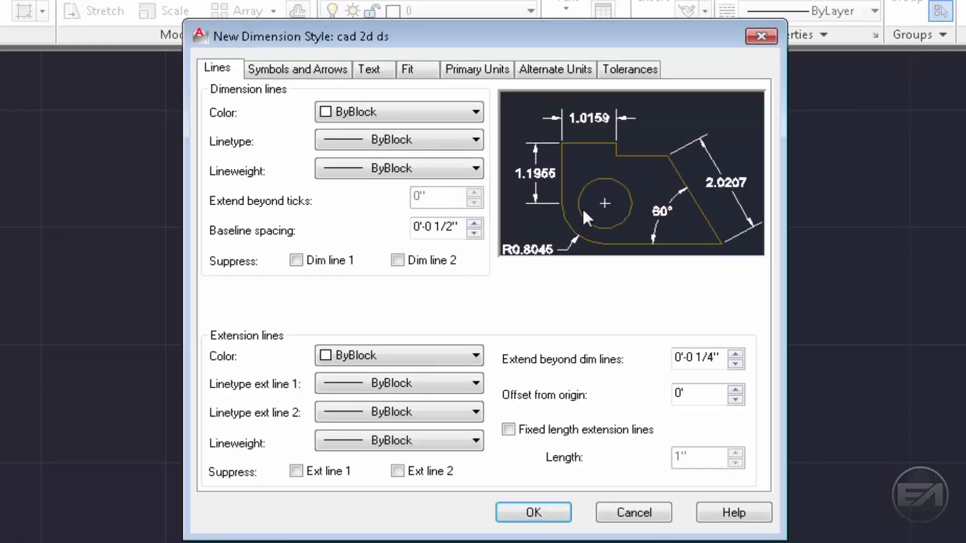
- Set the dimension lines' color, linetype and lineweight to ByLayer
click(402, 112)
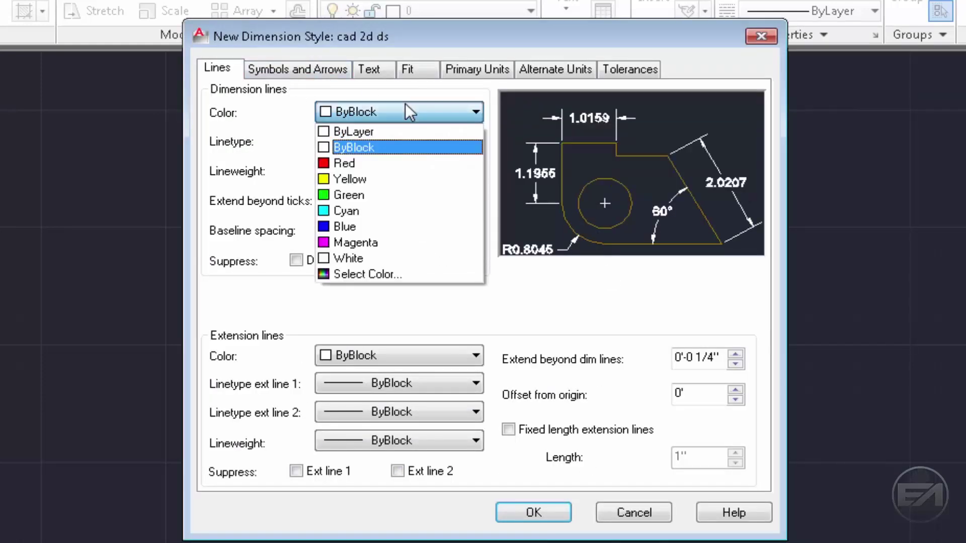
click(400, 130)
click(401, 140)
click(396, 159)
click(397, 168)
click(382, 182)
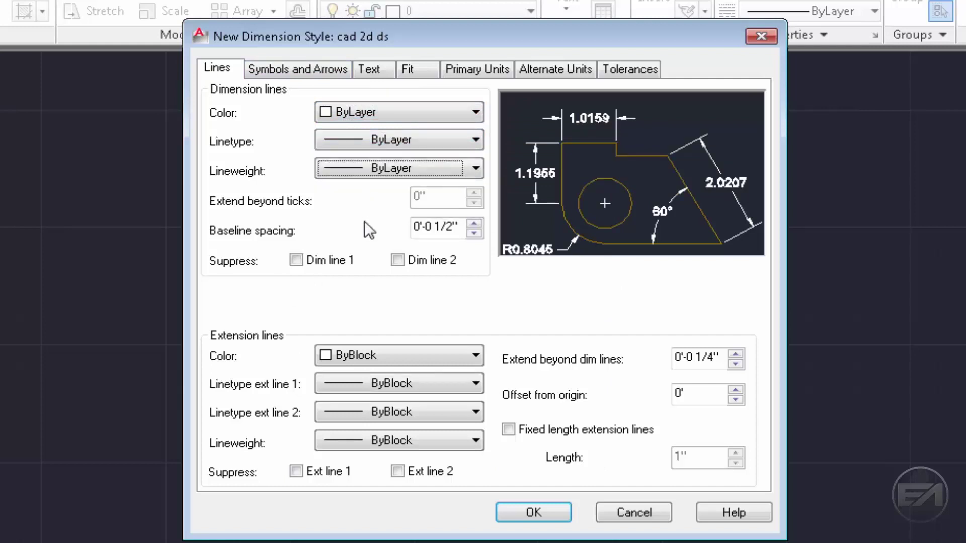
- Set the extension lines' color, both extension line linetypes and the lineweight to ByLayer
click(397, 347)
click(395, 372)
click(406, 387)
click(409, 400)
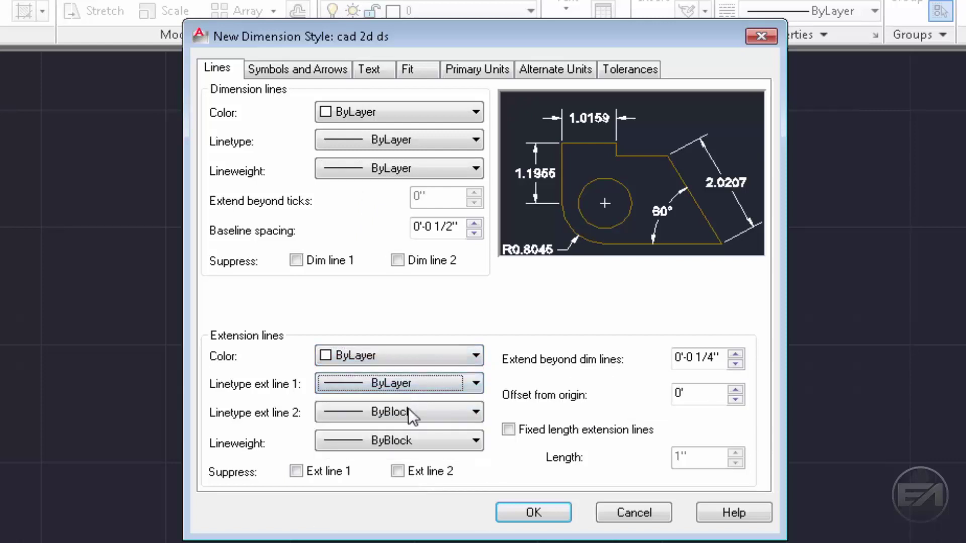
click(409, 409)
click(409, 431)
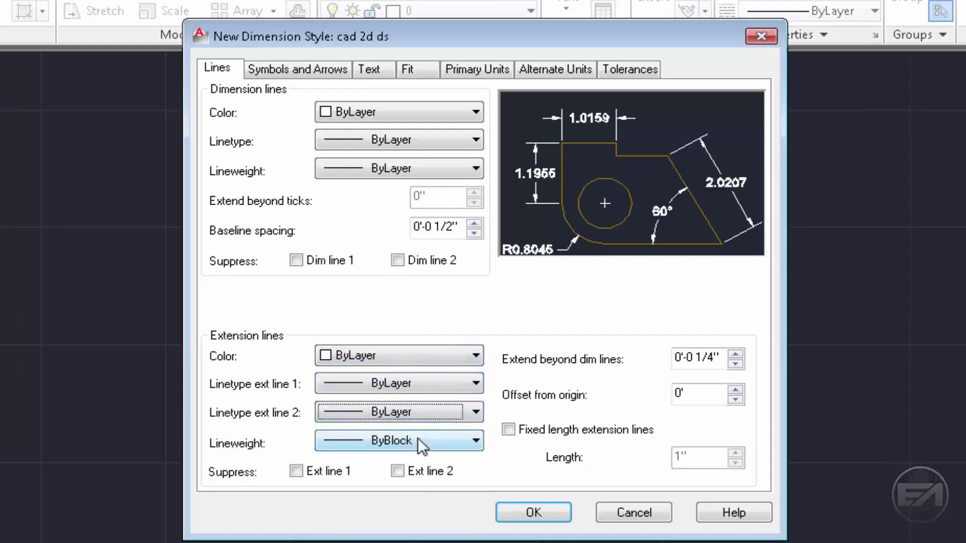
click(417, 439)
click(409, 7)
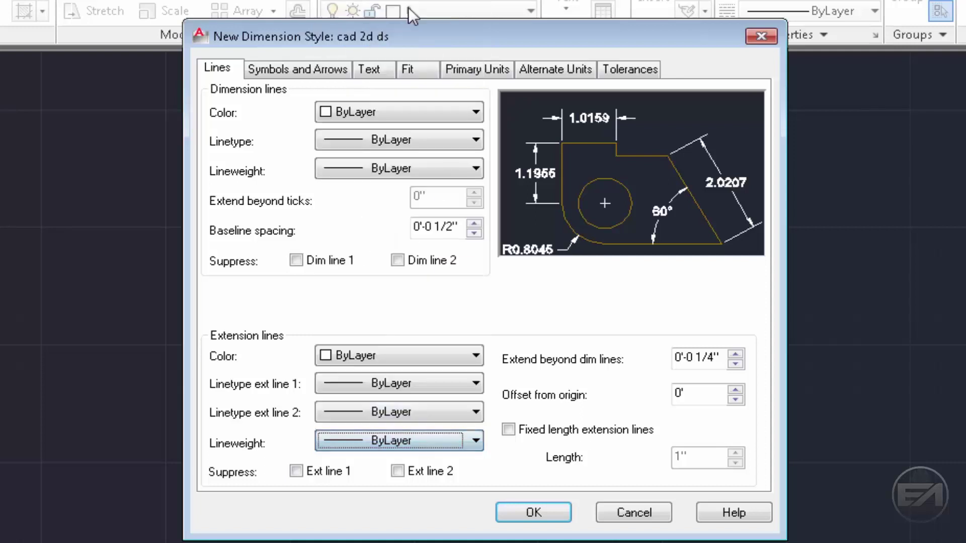
- Set the first and second arrowheads of the dimension style to Datum triangle filled
click(301, 70)
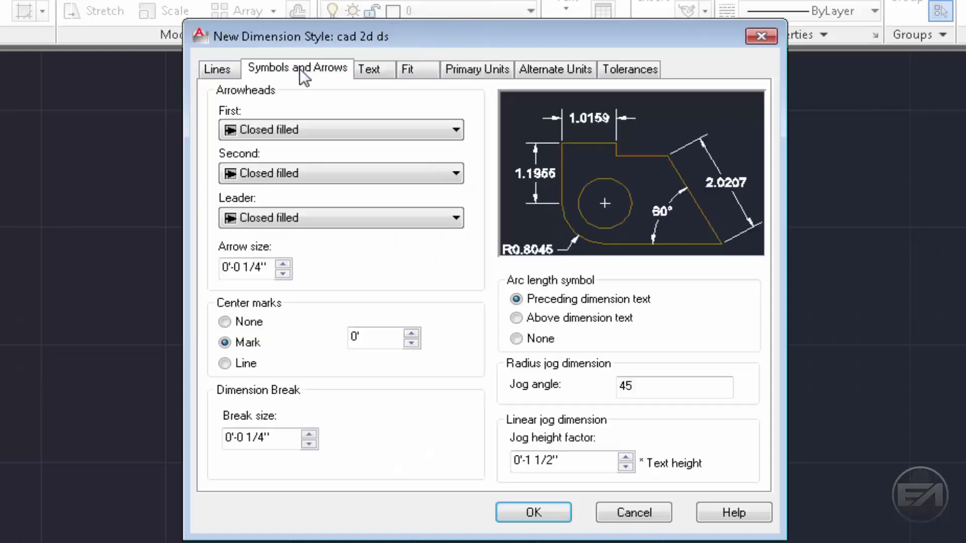
click(295, 132)
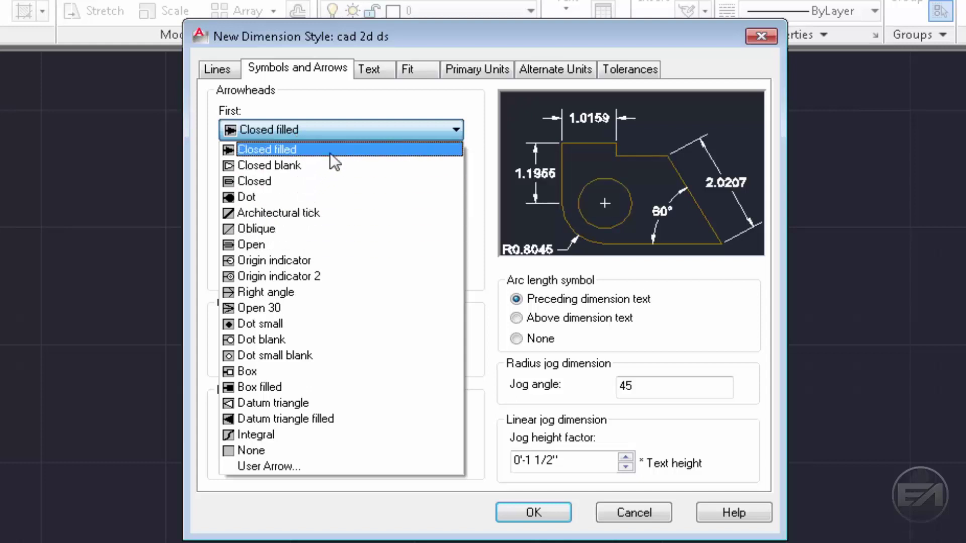
click(317, 419)
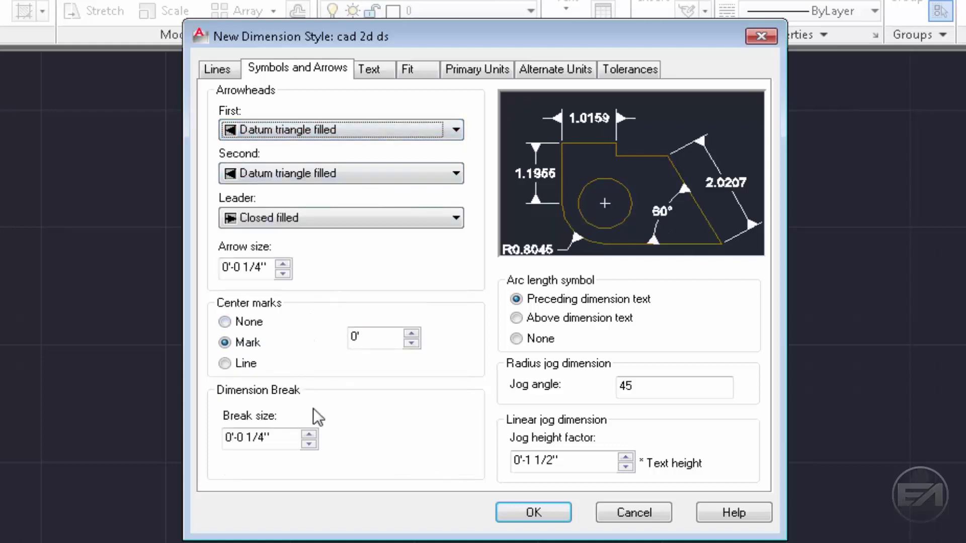
- Set the dimension style's text placement to over the dimension line, with leader
click(369, 69)
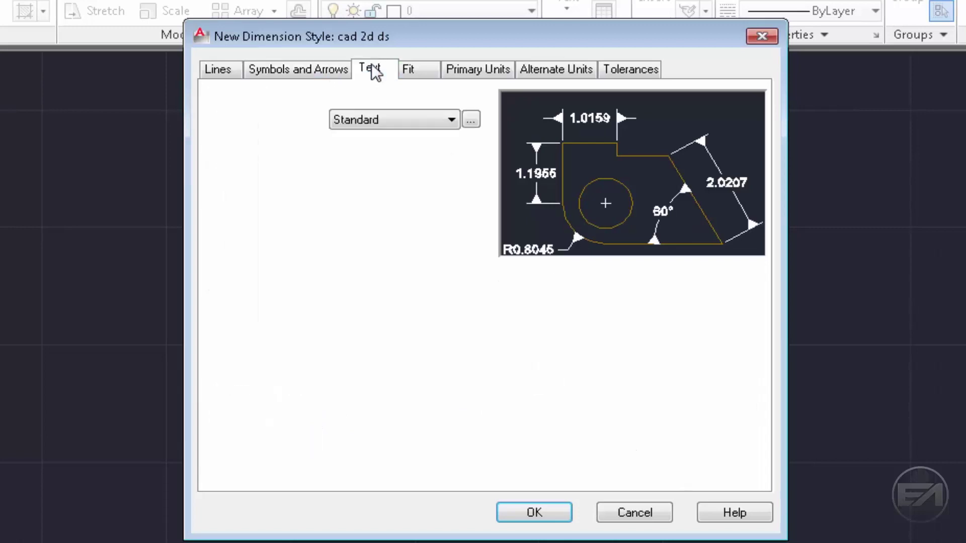
click(408, 70)
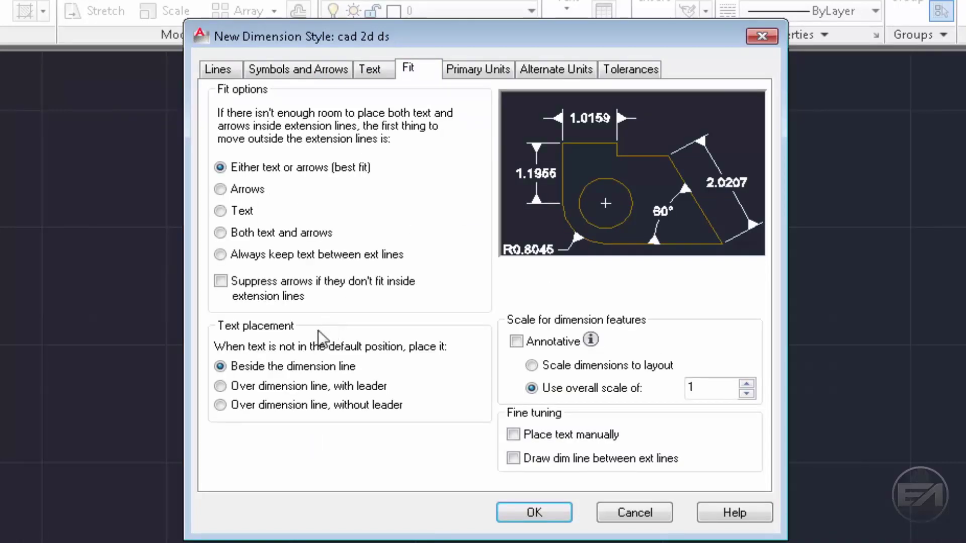
click(252, 389)
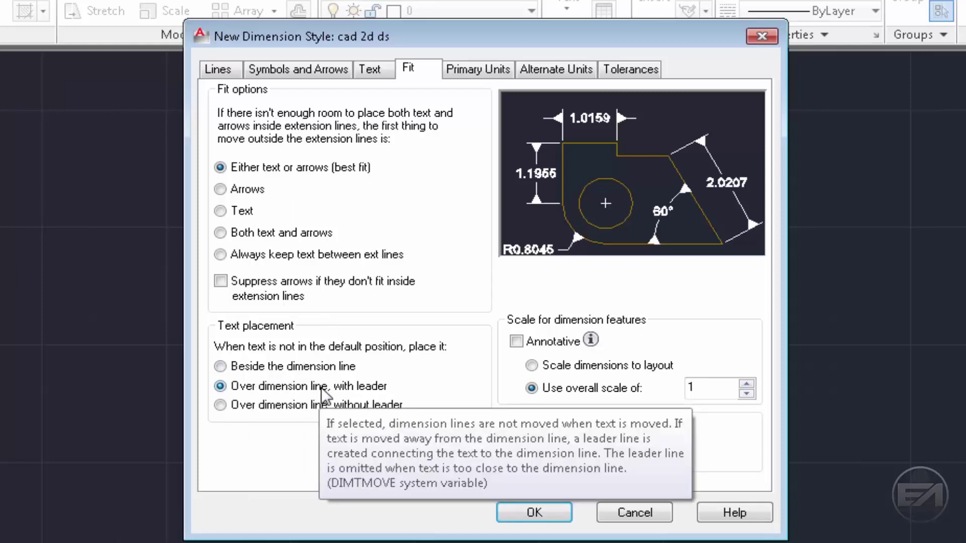
- Set the primary linear units to Architectural with 0'-0" precision, keeping the angular precision at 0
click(478, 68)
click(415, 111)
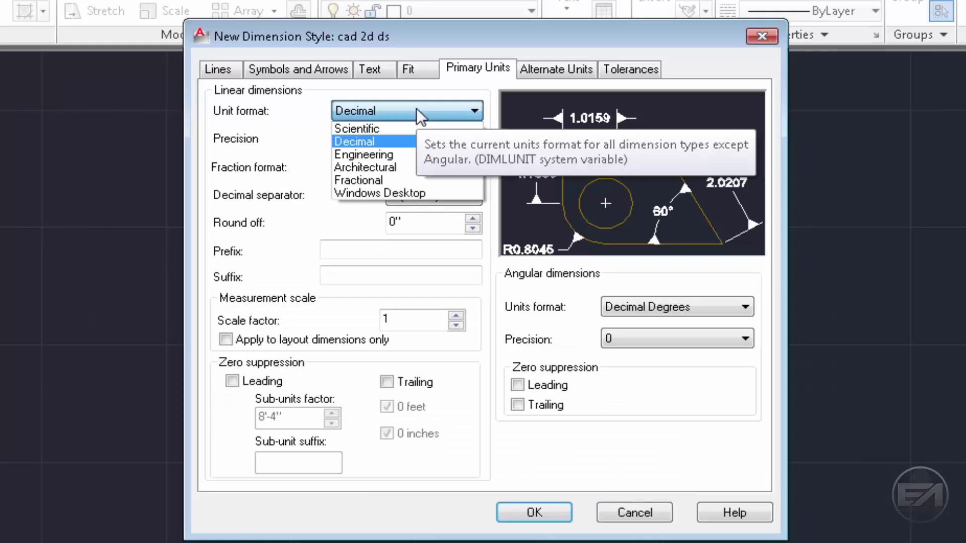
click(390, 167)
click(398, 141)
click(371, 158)
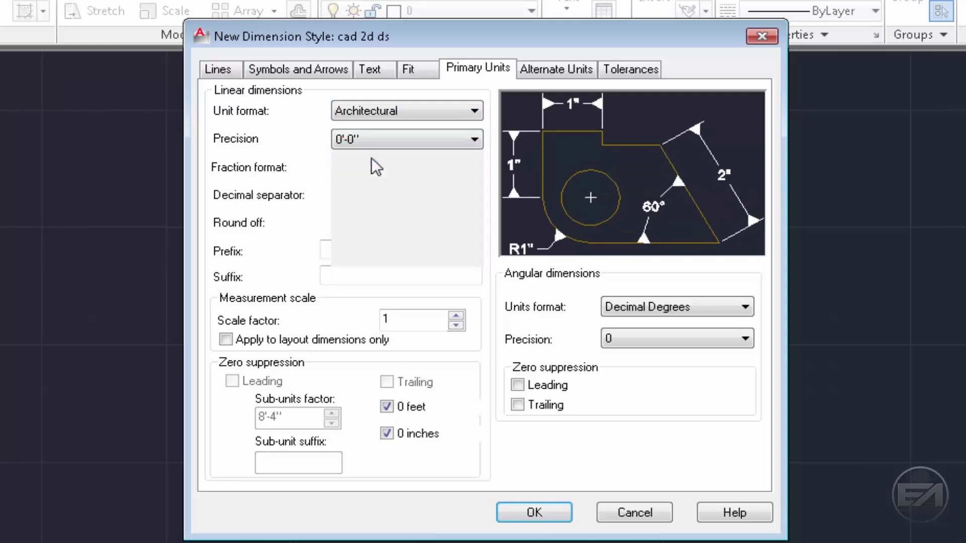
click(623, 336)
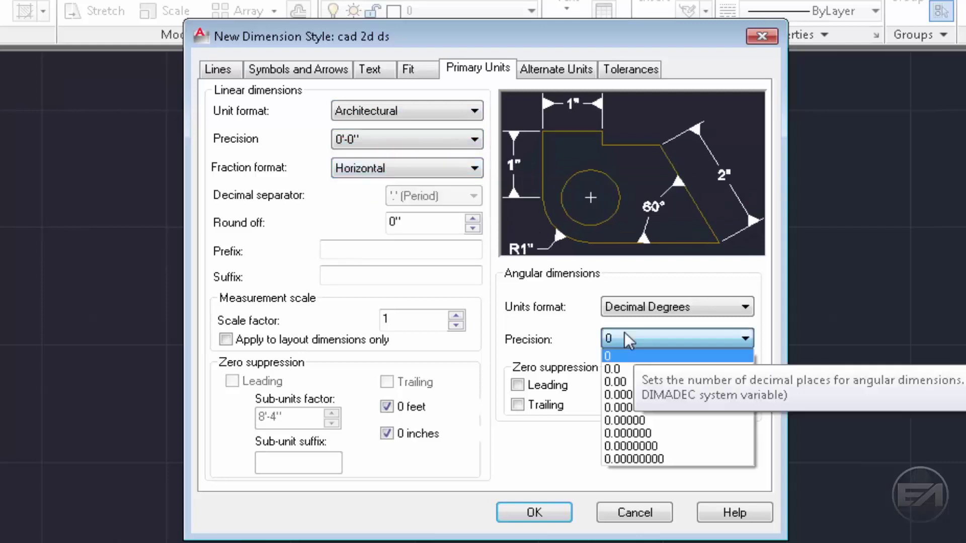
click(584, 305)
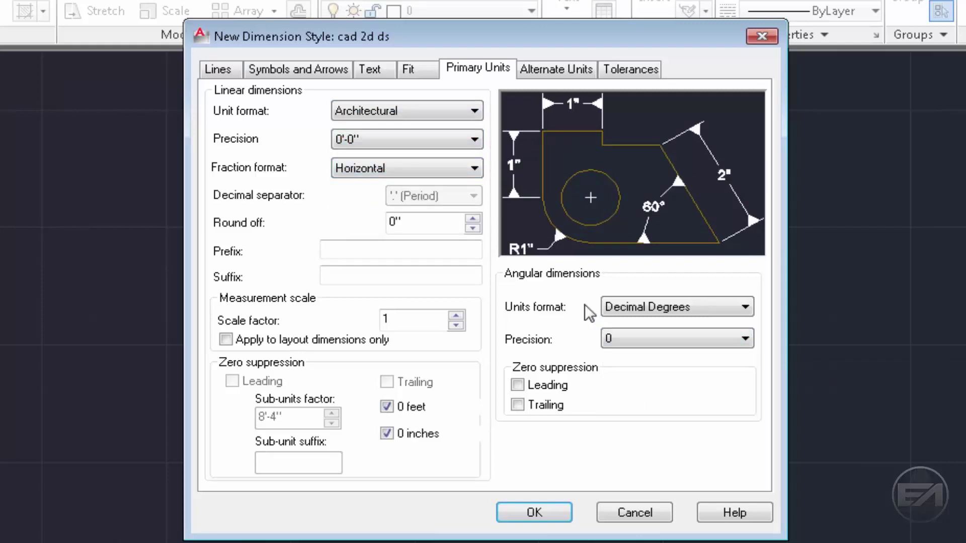
- Save the new dimension style, make "cad 2d ds" current and close the Dimension Style Manager
click(553, 514)
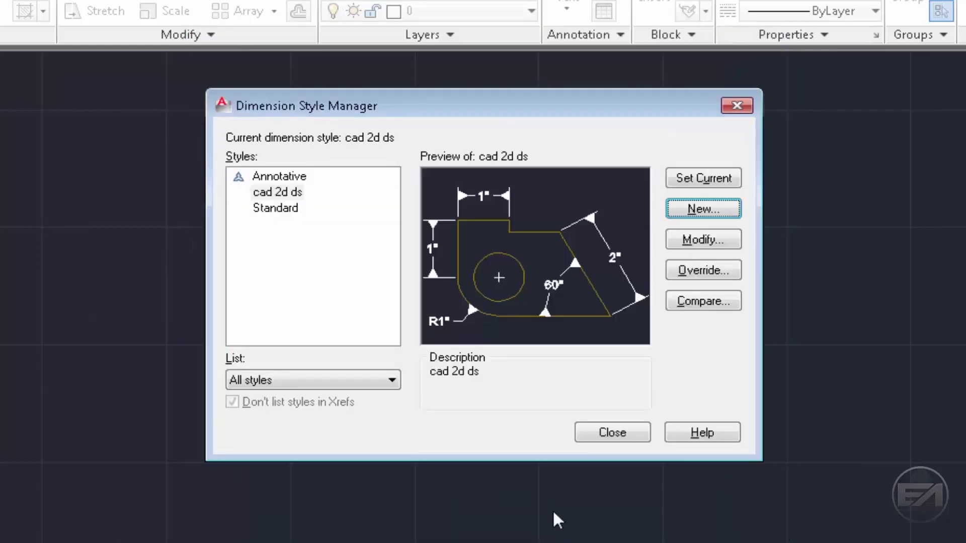
click(703, 182)
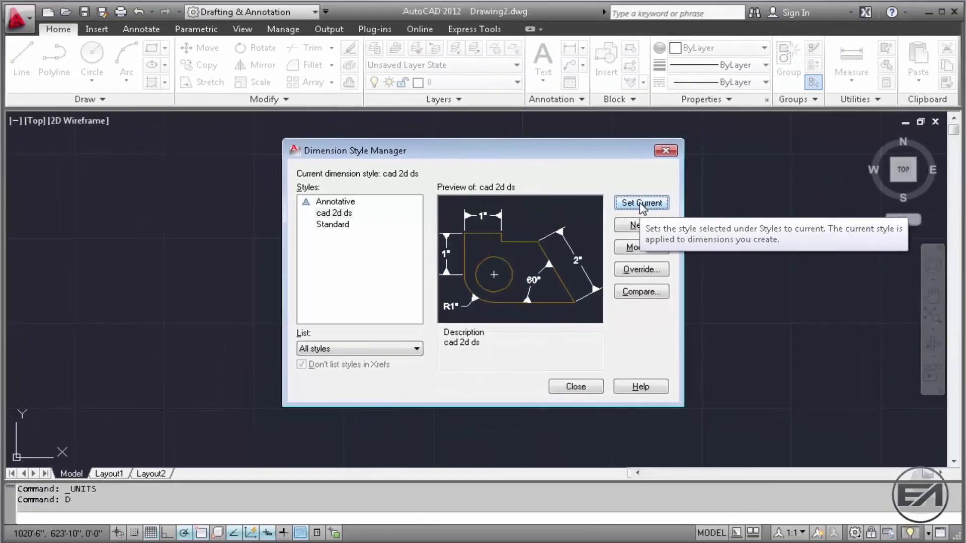
click(586, 390)
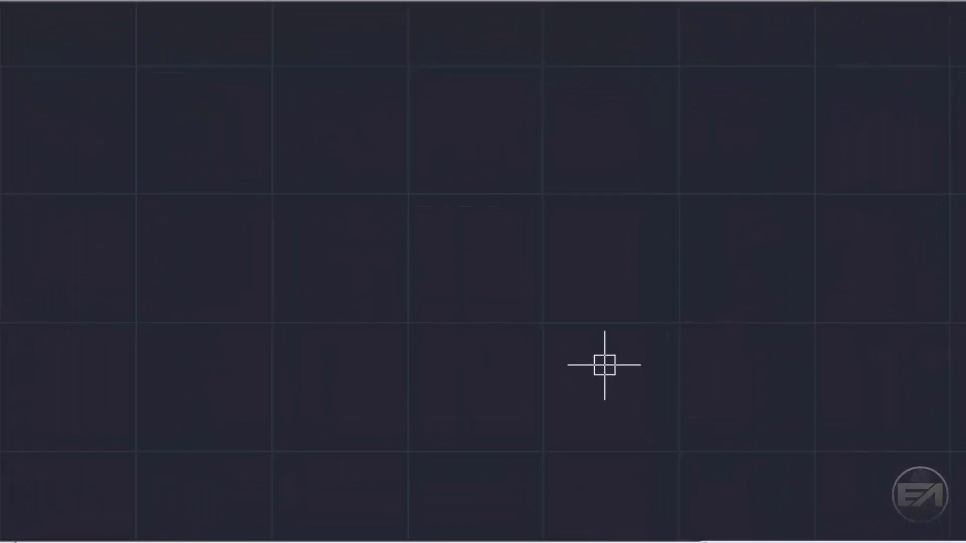
- Create a new text style named "cad 2d ts"
text(st)
key(Return)
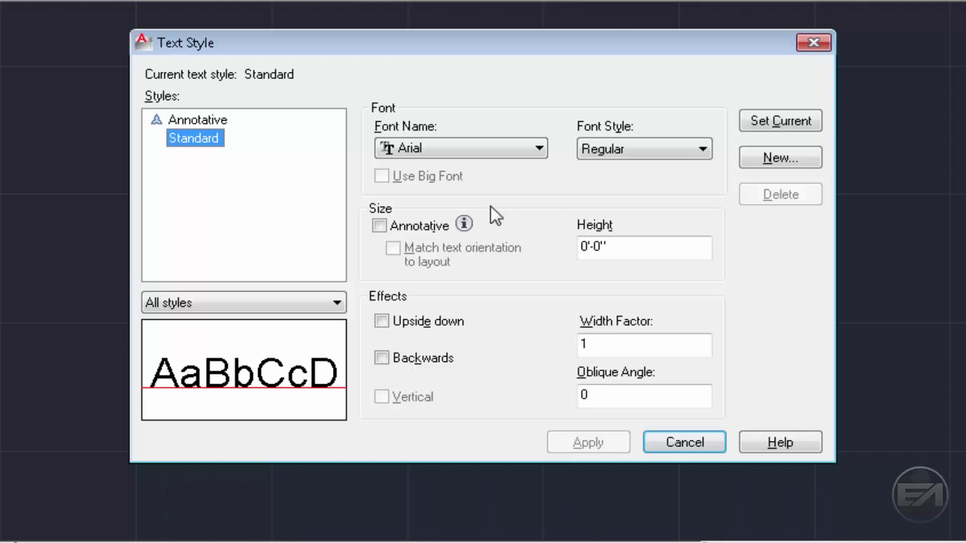
click(797, 157)
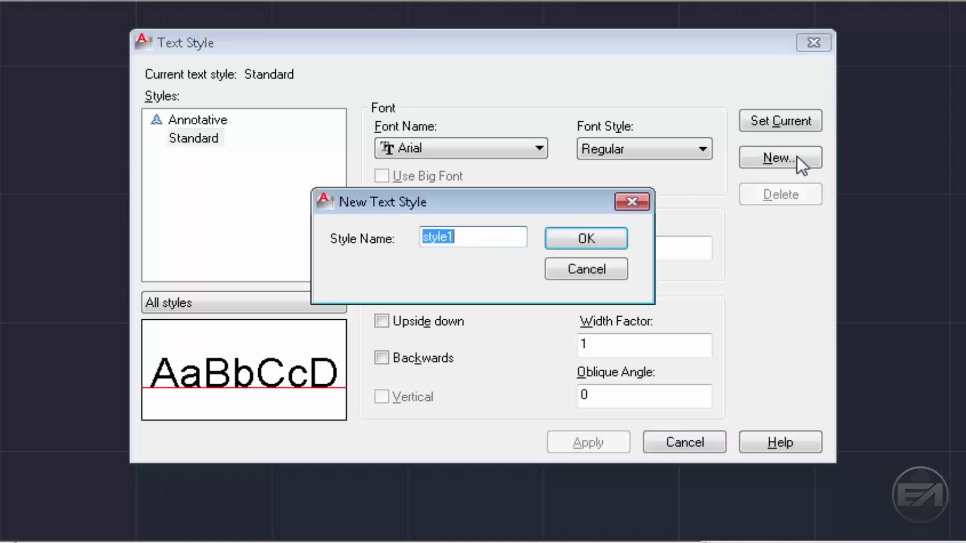
text(cad 2d ts)
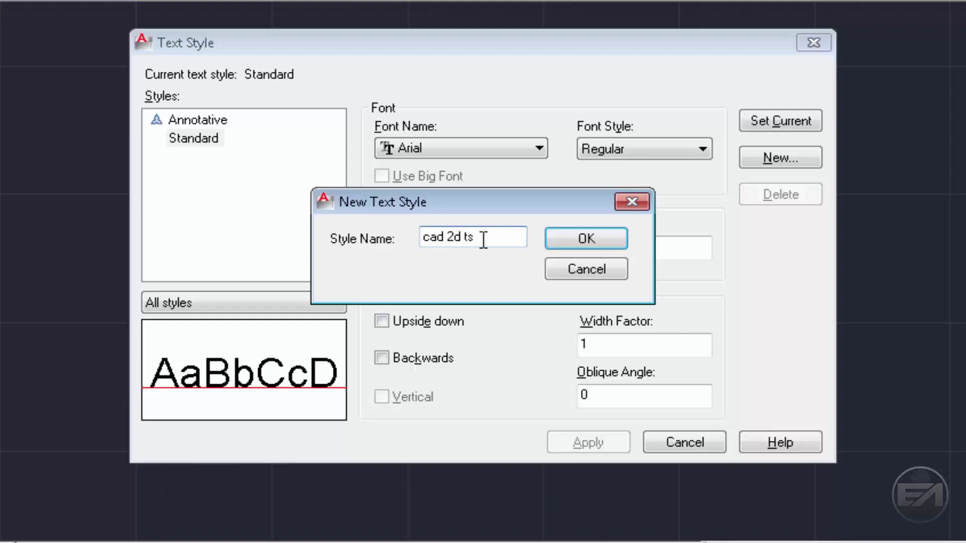
click(583, 238)
- Set the text style's font to Calibri, make the style current with its changes saved and close the text style settings
click(538, 148)
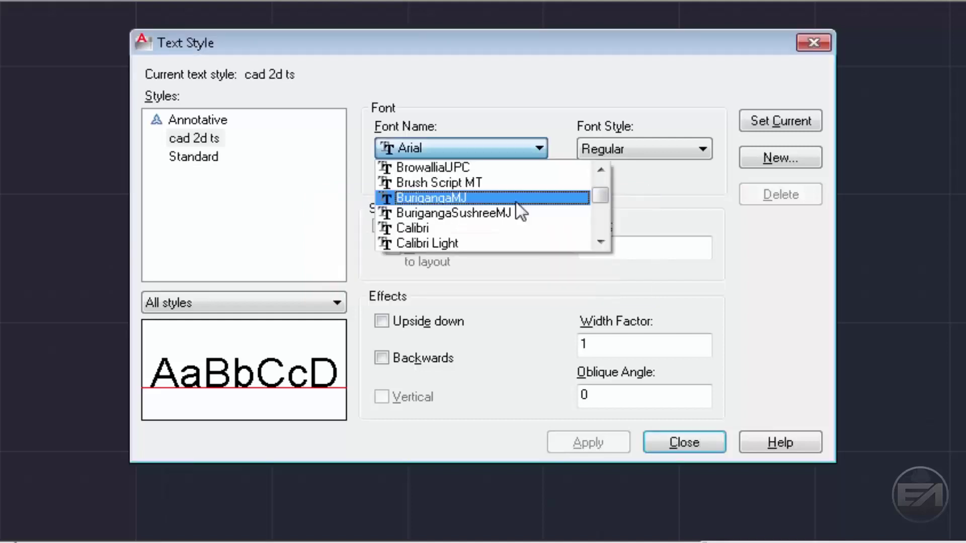
click(475, 228)
click(772, 122)
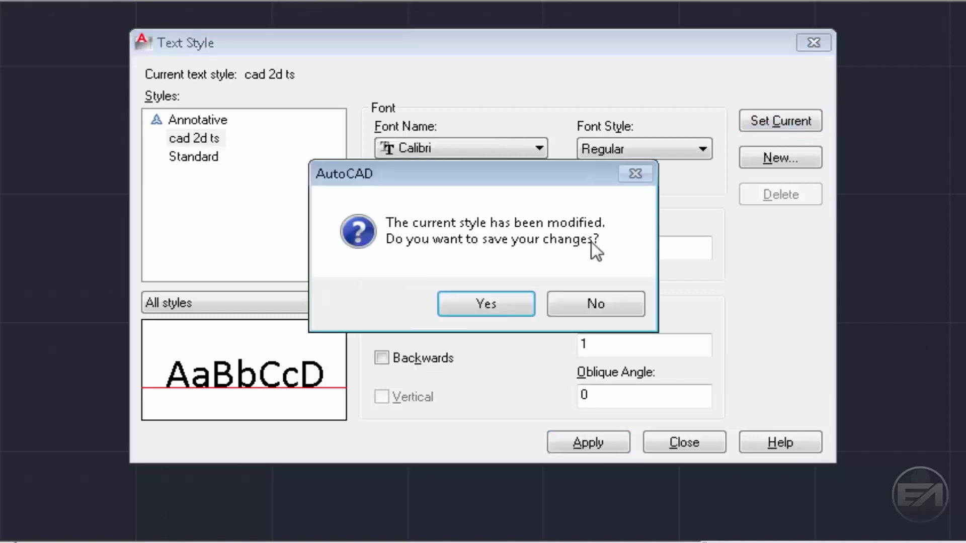
click(491, 306)
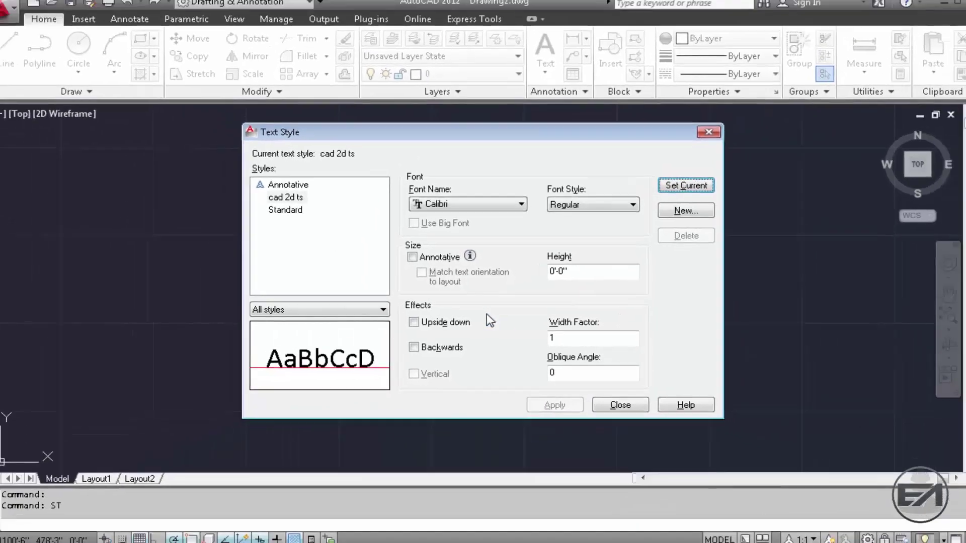
click(615, 403)
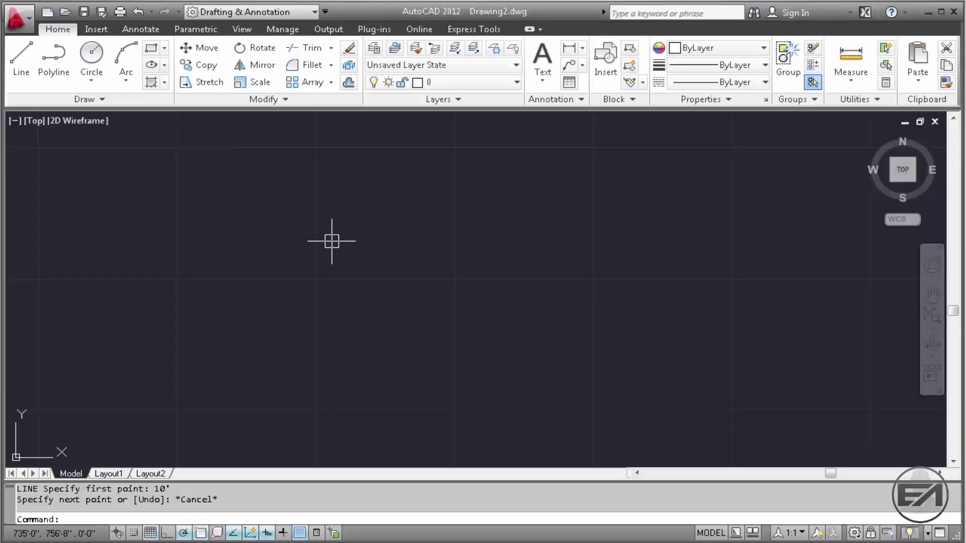
- Draw a horizontal line 10' long in the upper part of the drawing area
text(l)
key(Return)
click(258, 230)
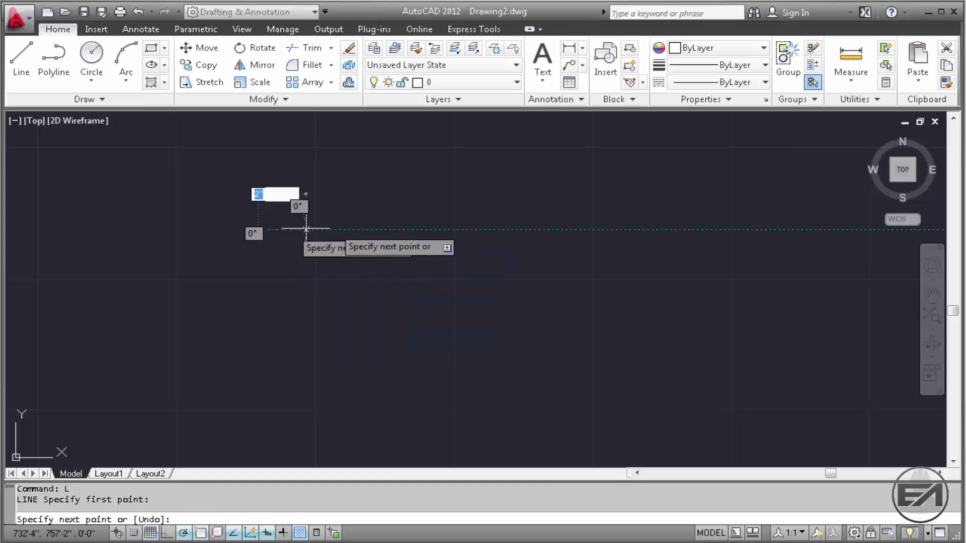
text(10')
key(Return)
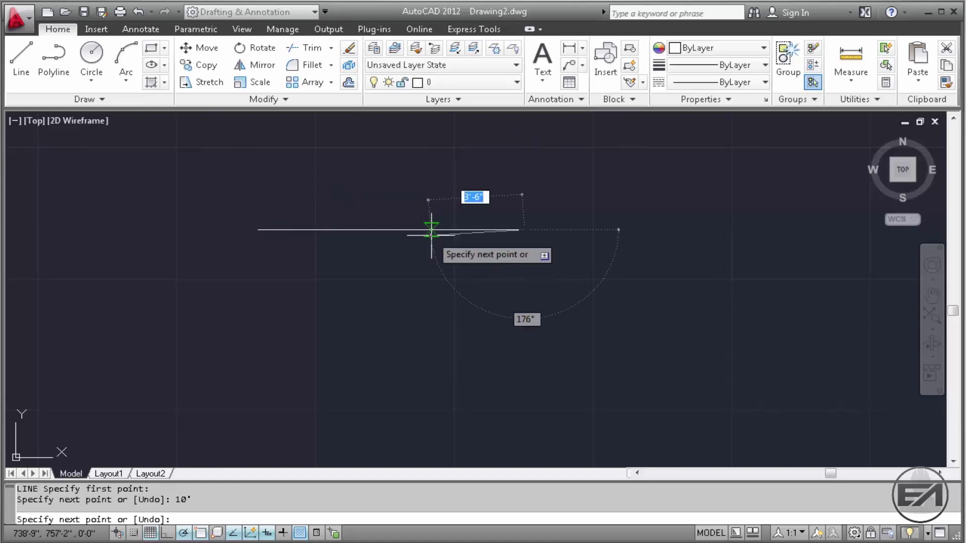
key(Return)
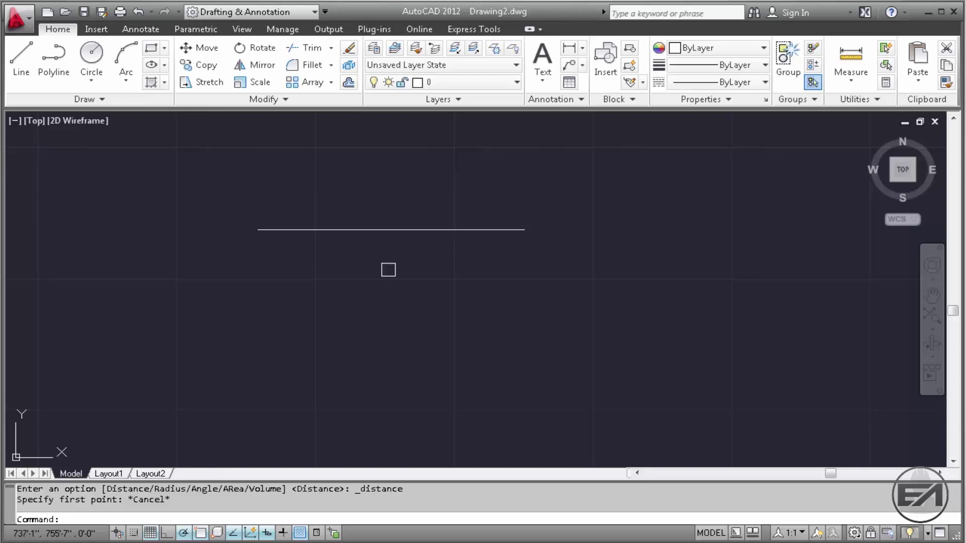
- Measure the distance between the two endpoints of the horizontal line
click(852, 86)
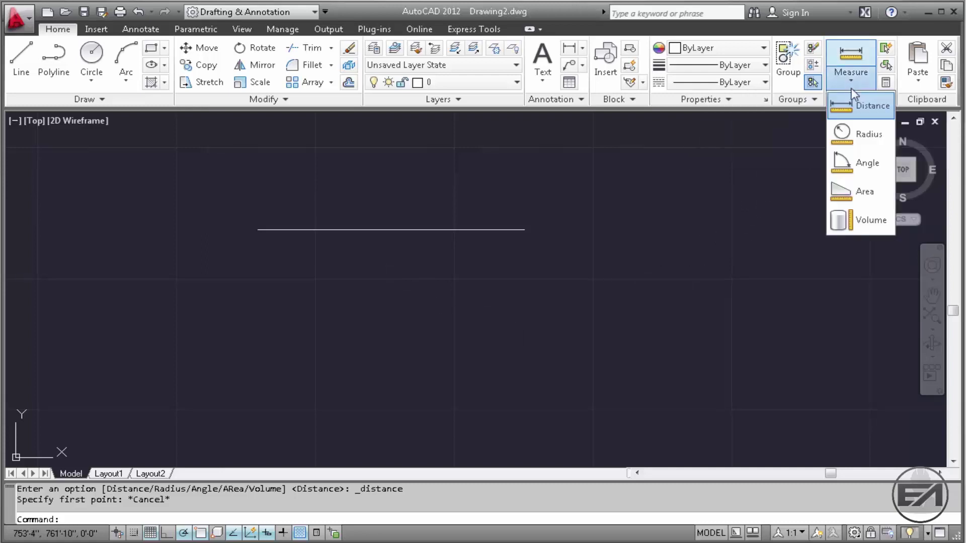
click(858, 106)
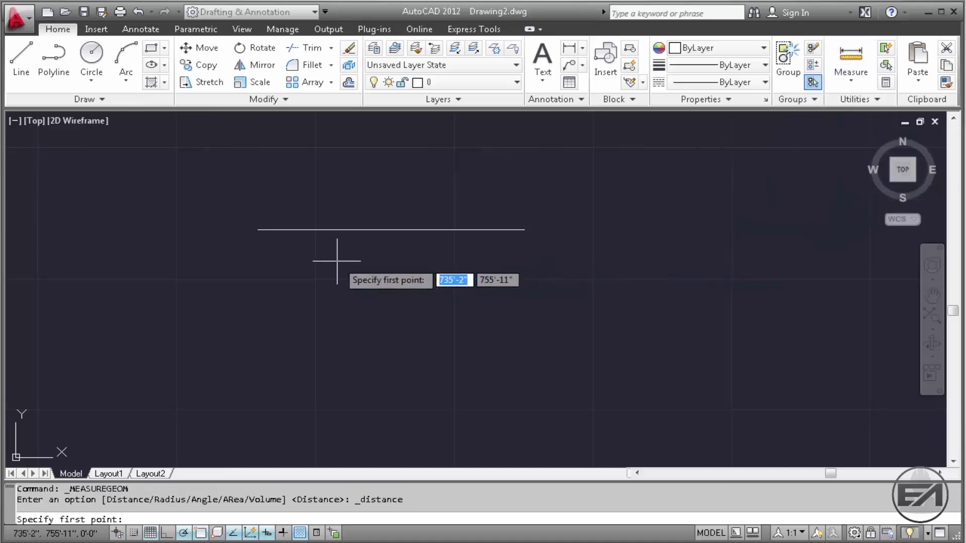
click(258, 230)
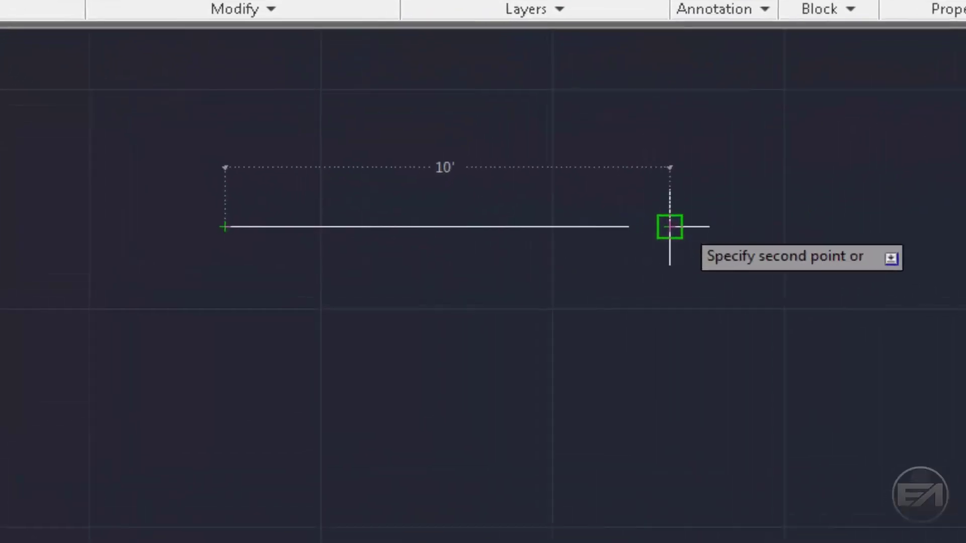
click(524, 230)
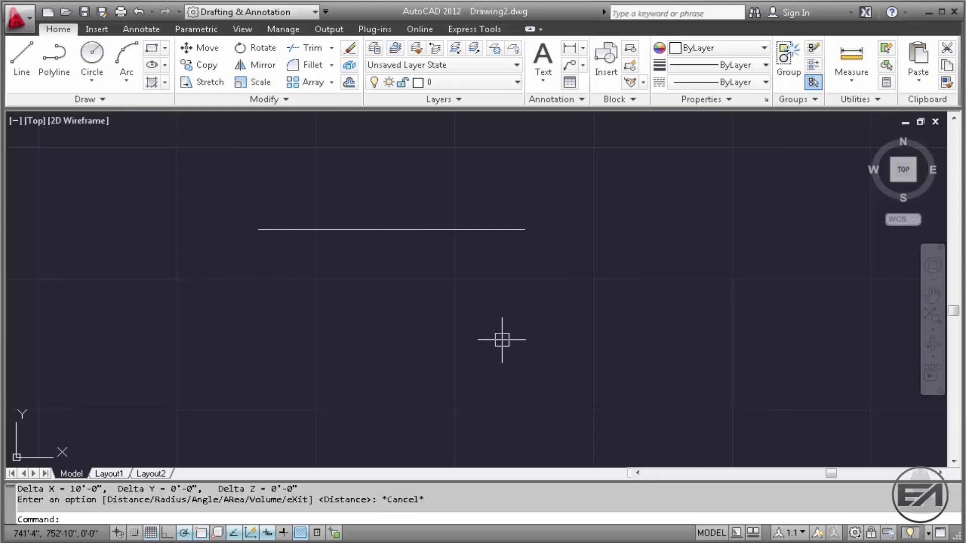
- Save the drawing as Drawing2.dwg in My Documents, using the AutoCAD 2004/LT2004 Drawing file type
key(ctrl+s)
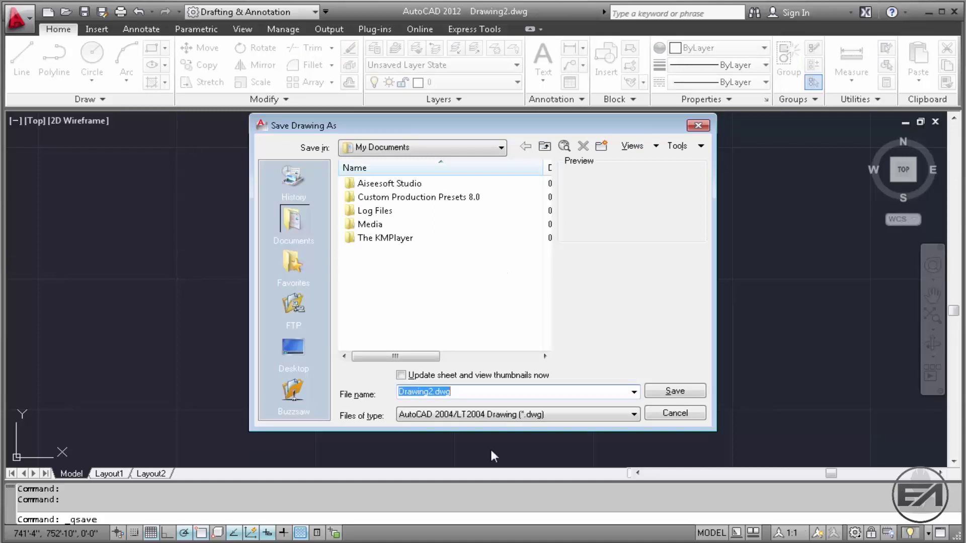
click(675, 391)
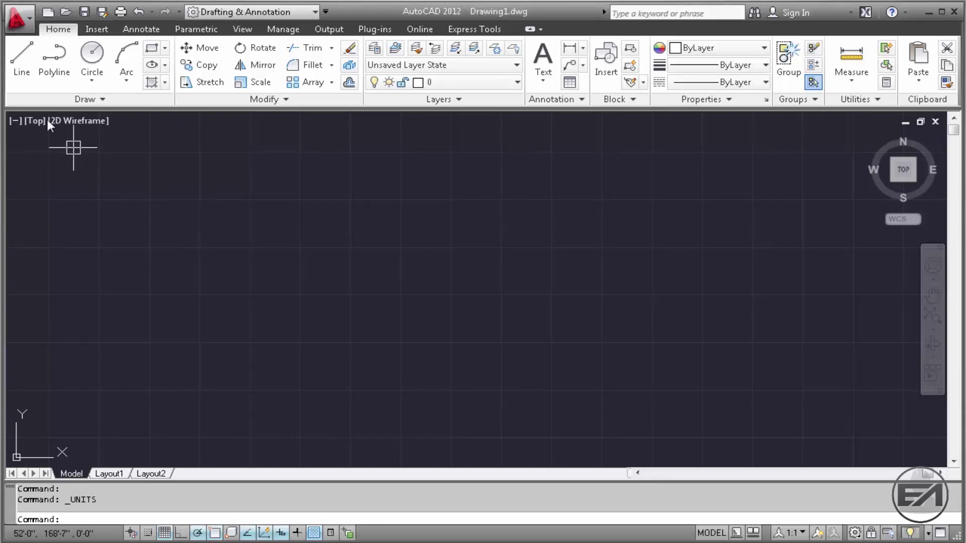
- Set the drawing's length type to Architectural with Millimeters as insertion scale, and accept the combination of units
click(15, 20)
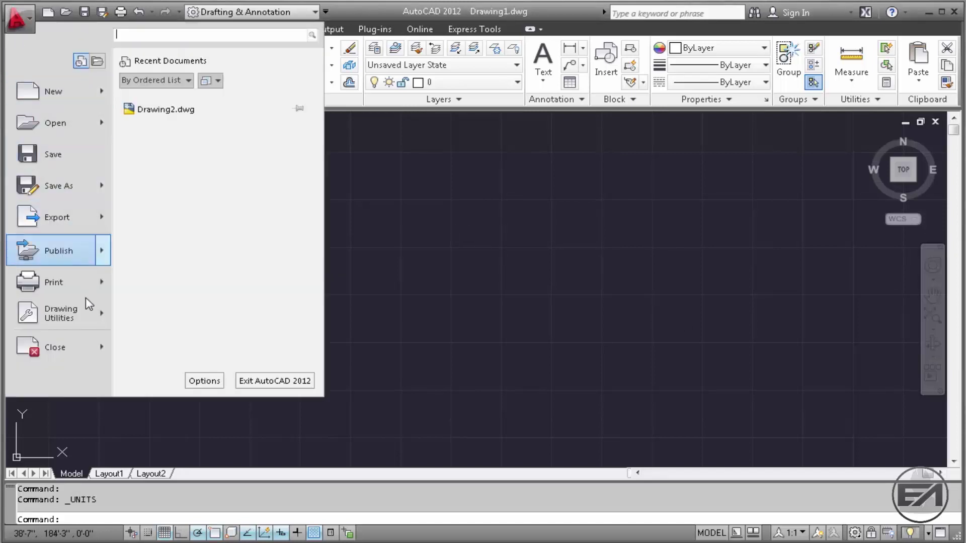
click(90, 326)
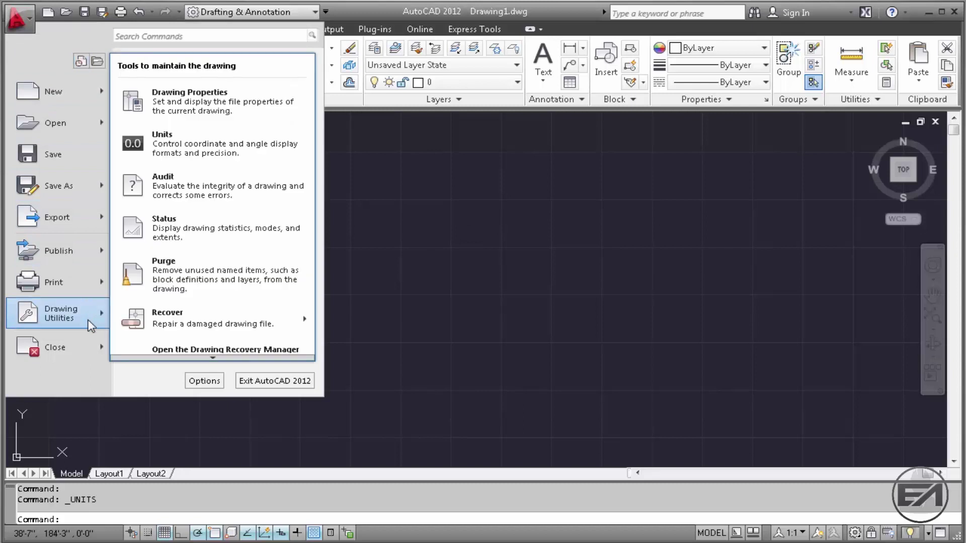
click(216, 154)
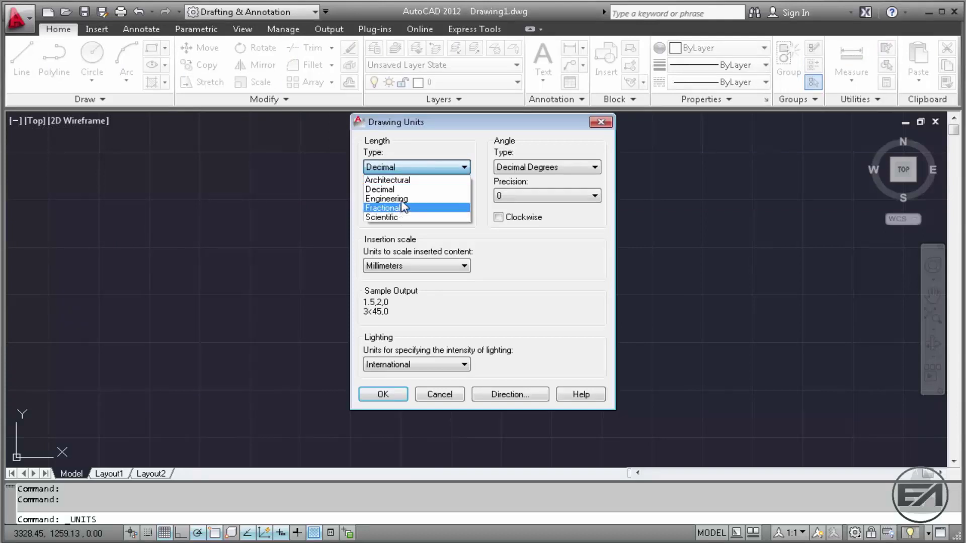
click(414, 180)
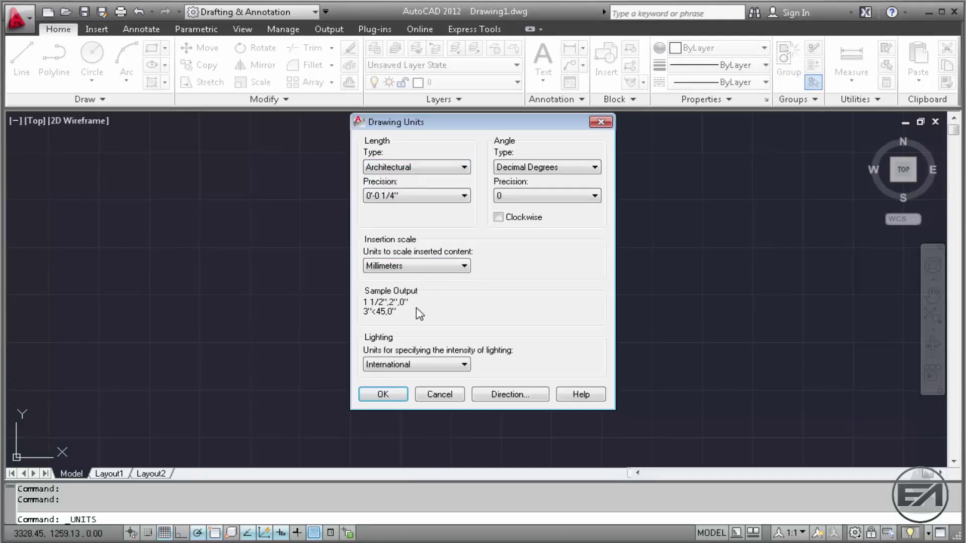
click(440, 266)
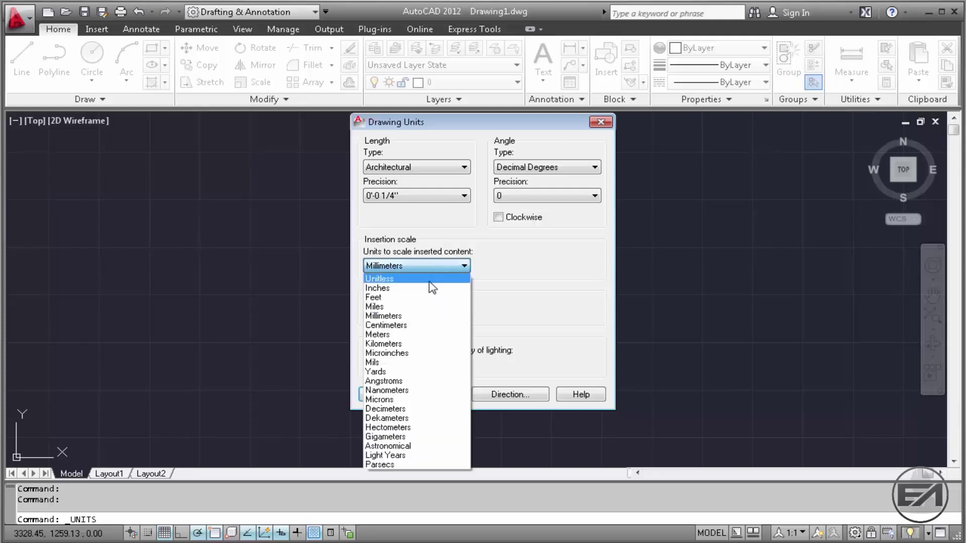
click(423, 316)
click(397, 398)
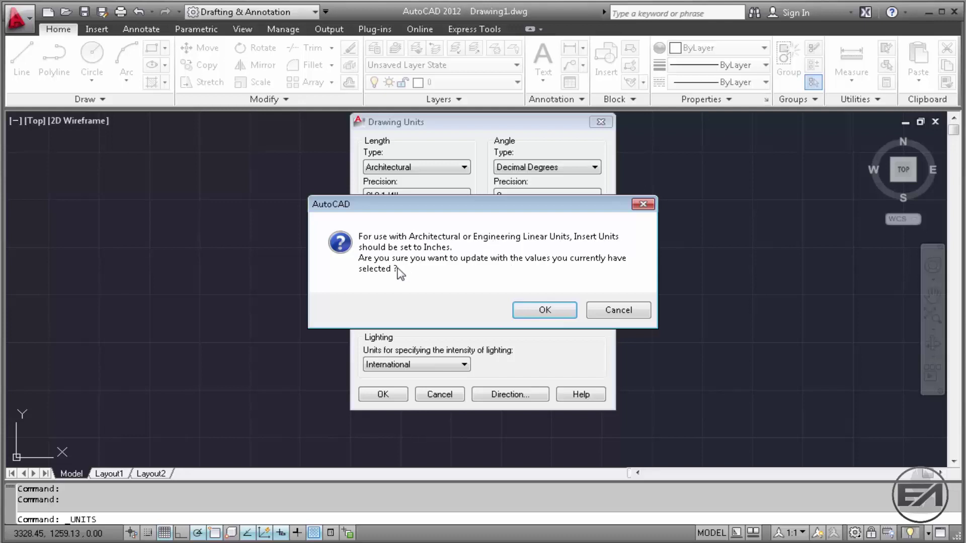
click(540, 312)
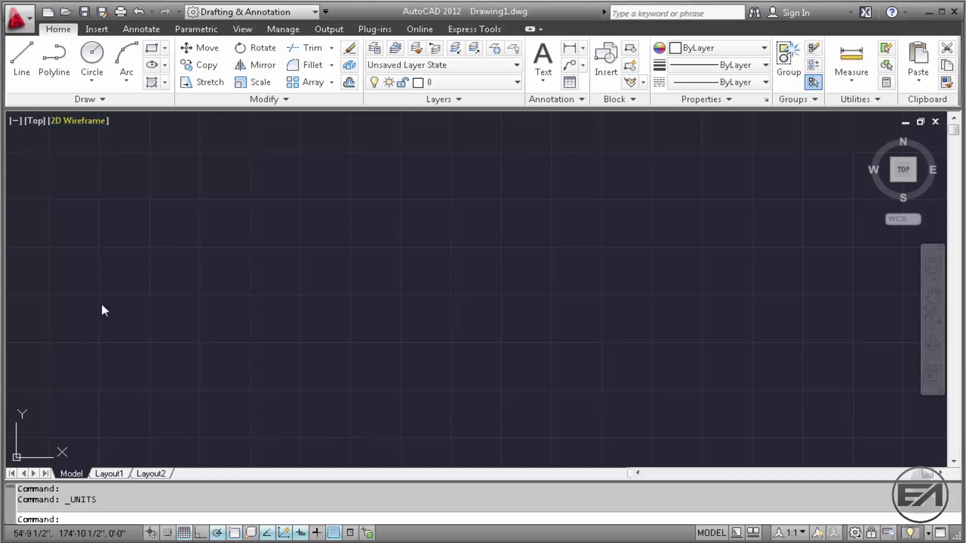
- Review the precision options available for Architectural length units in the drawing units settings
mouse_move(101, 305)
click(204, 153)
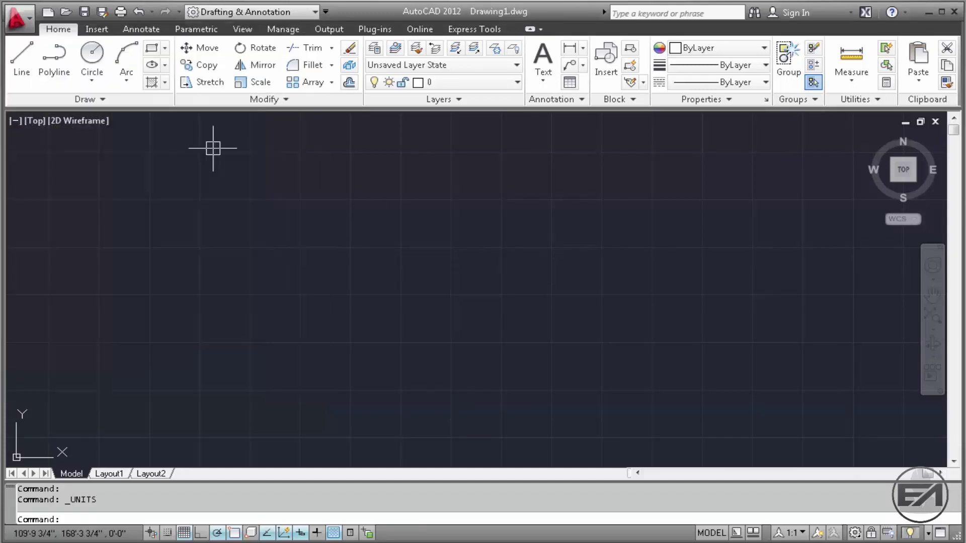
click(417, 195)
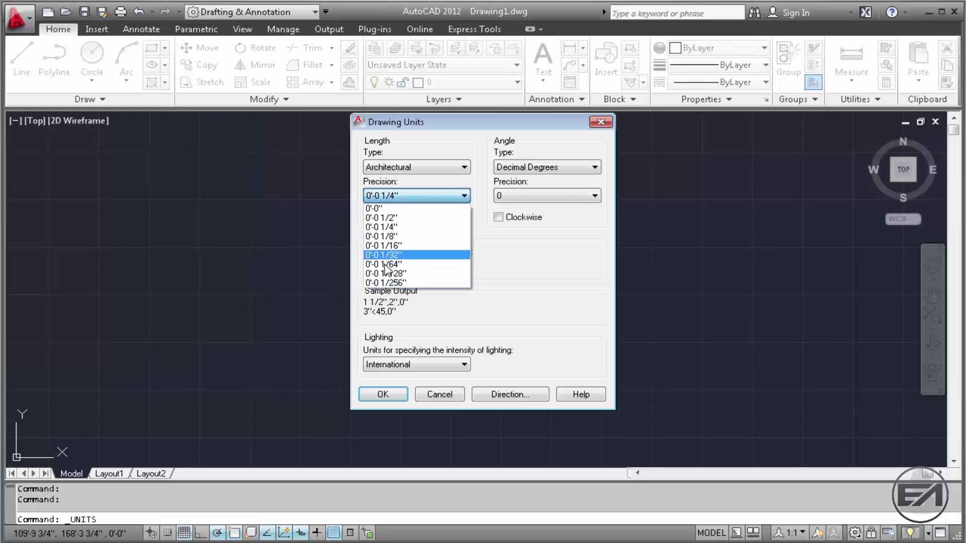
click(532, 283)
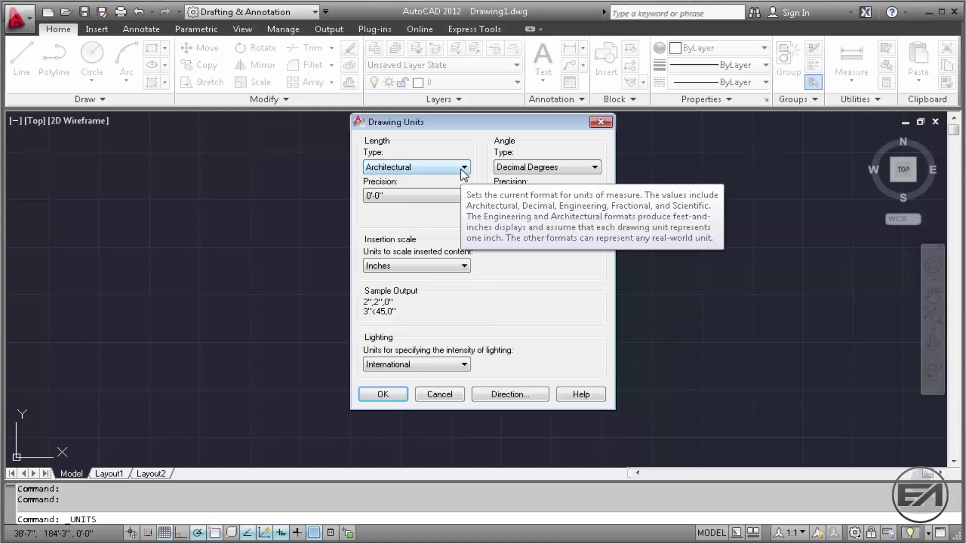
- Set the drawing units to Decimal length with precision 0.00 and Millimeters as the insertion scale
click(462, 169)
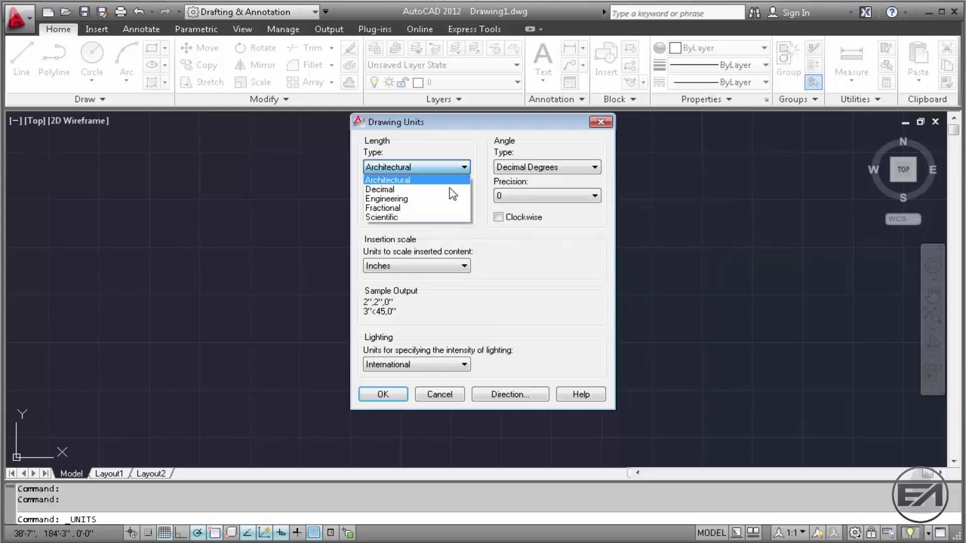
click(449, 189)
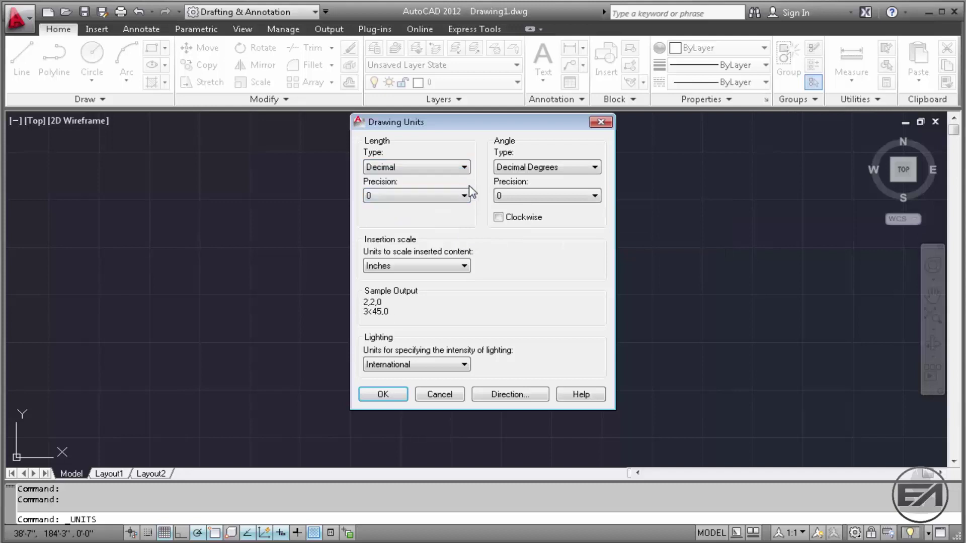
click(446, 271)
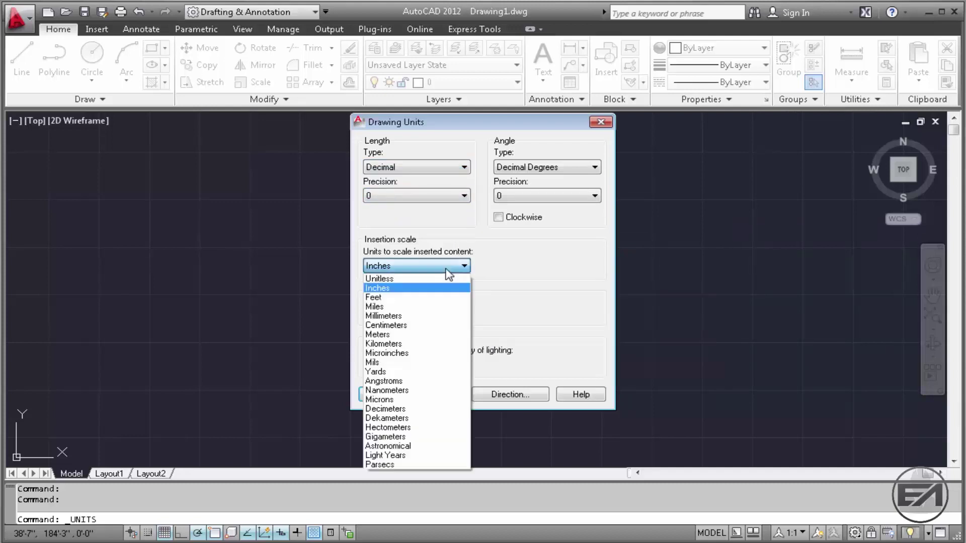
click(425, 315)
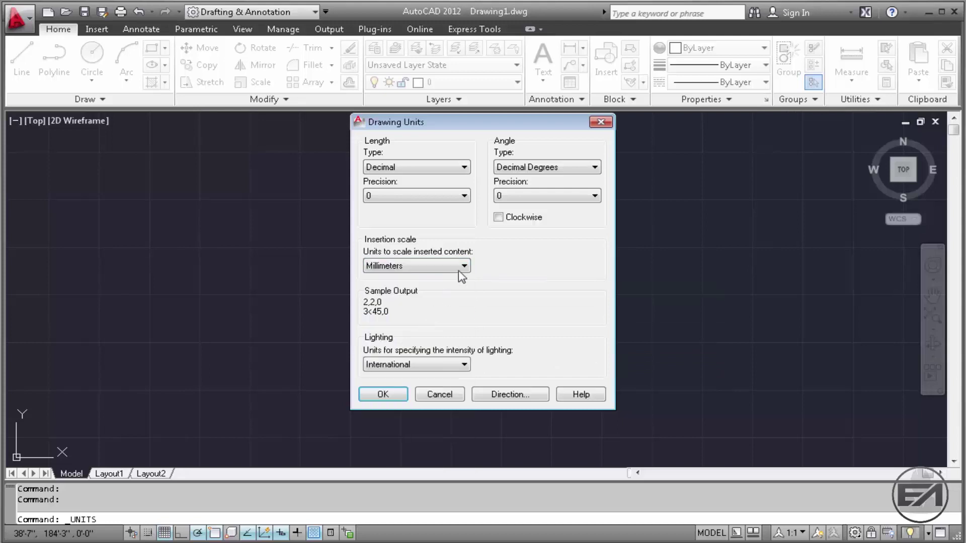
click(446, 196)
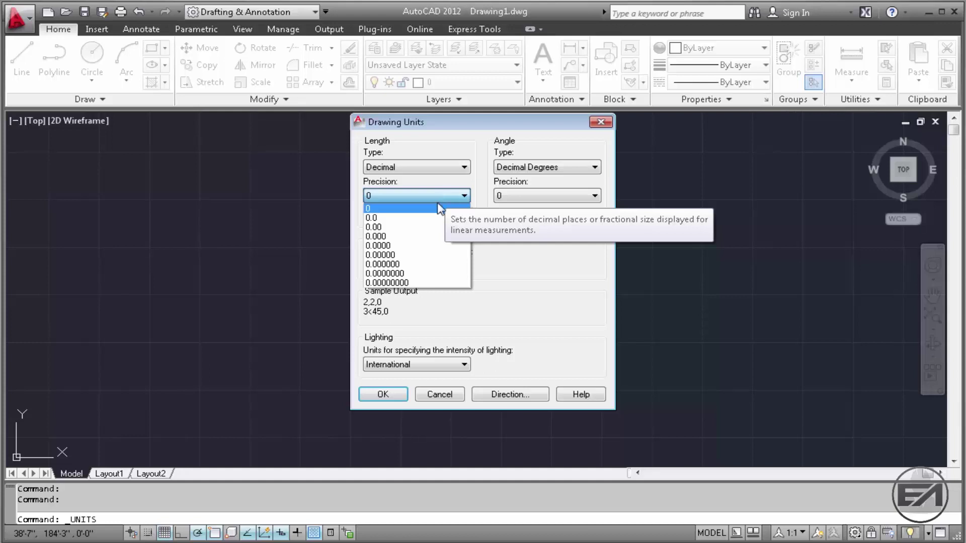
click(385, 228)
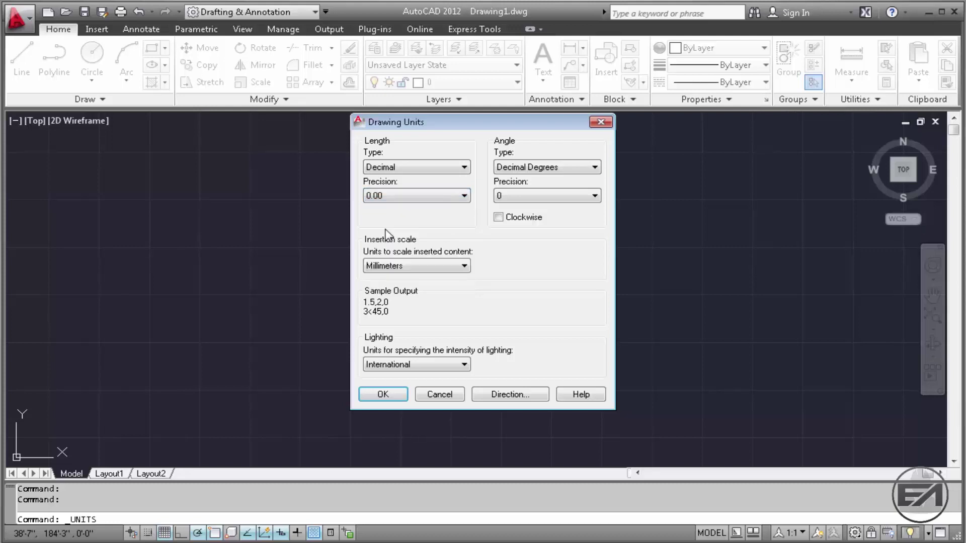
click(386, 394)
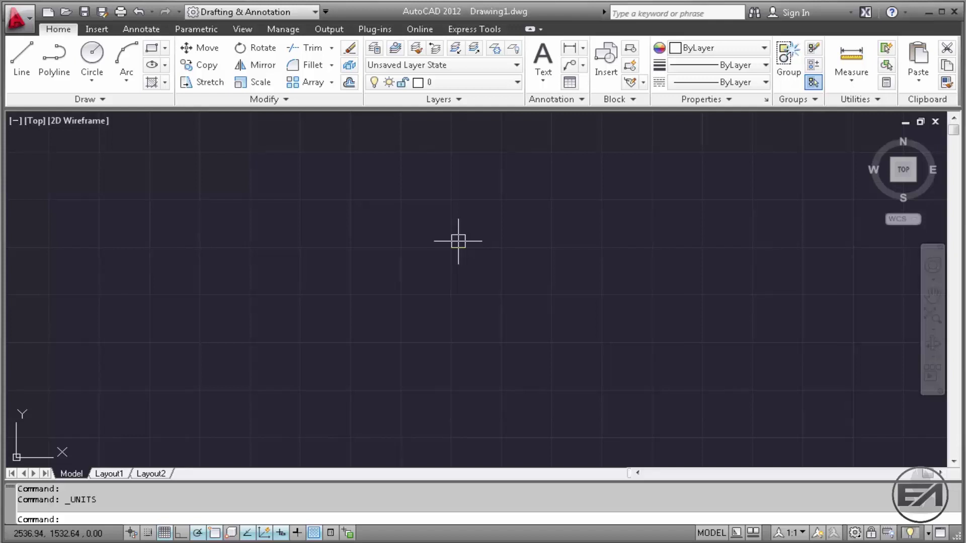
- Check the paper size and plot scale units in the drawing's plot settings, without plotting
click(120, 13)
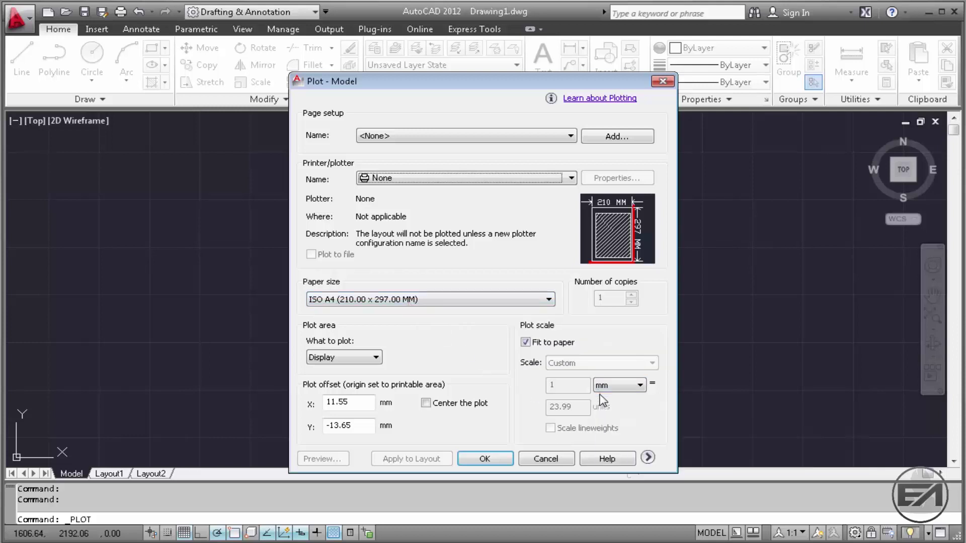
click(549, 459)
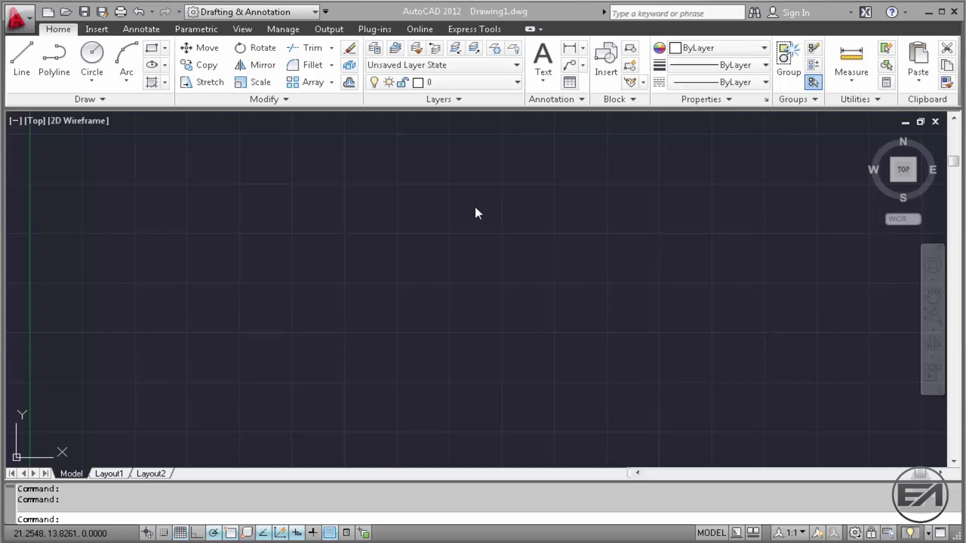
- Create a new drawing from the acadiso template and check its plot paper size and scale units
click(53, 15)
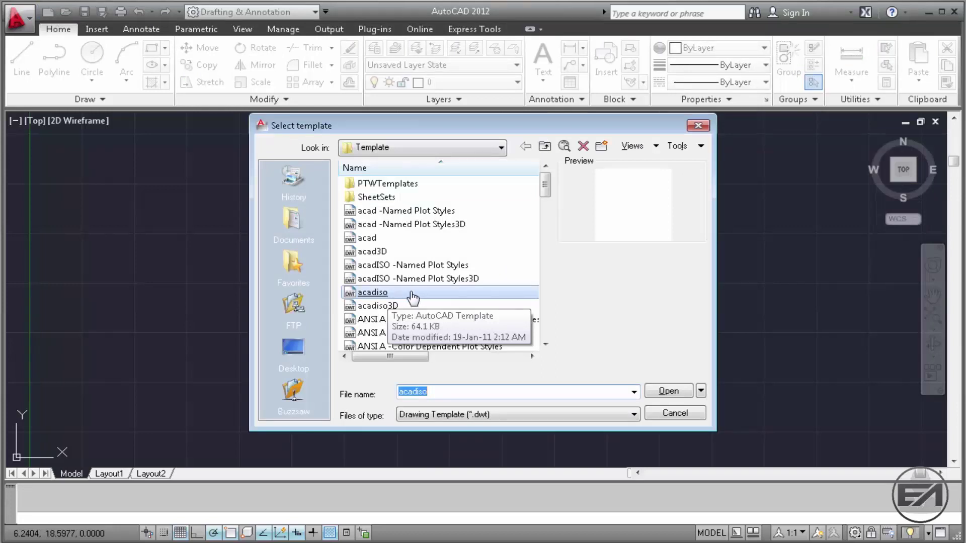
click(680, 391)
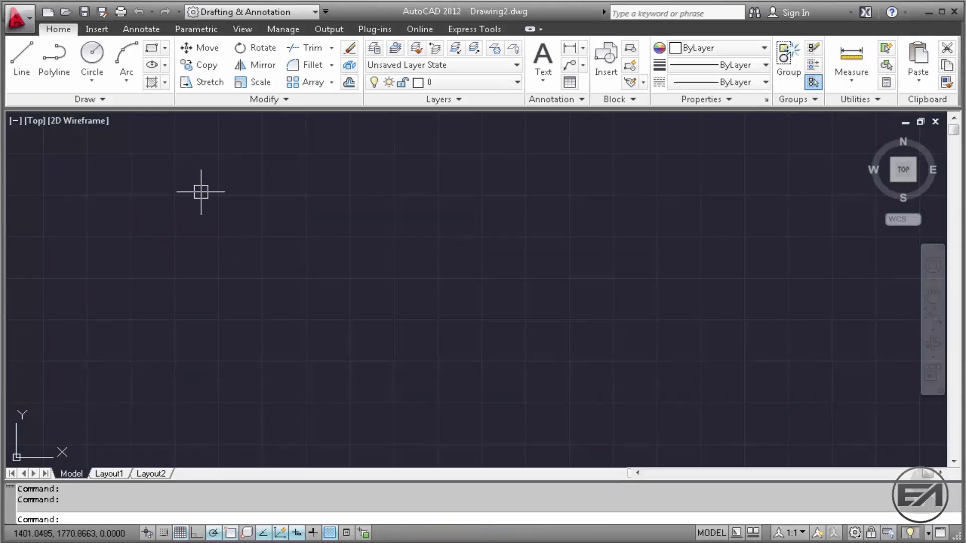
click(125, 12)
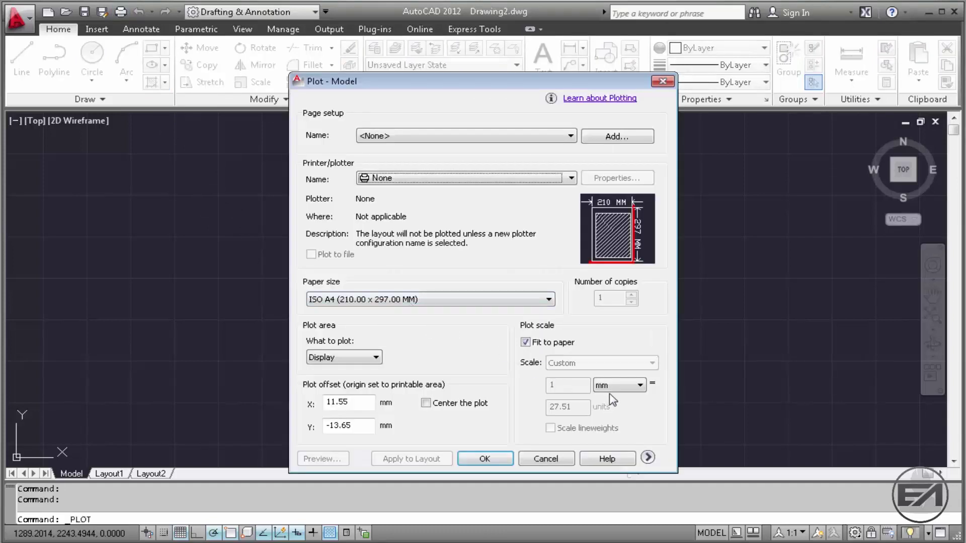
key(Escape)
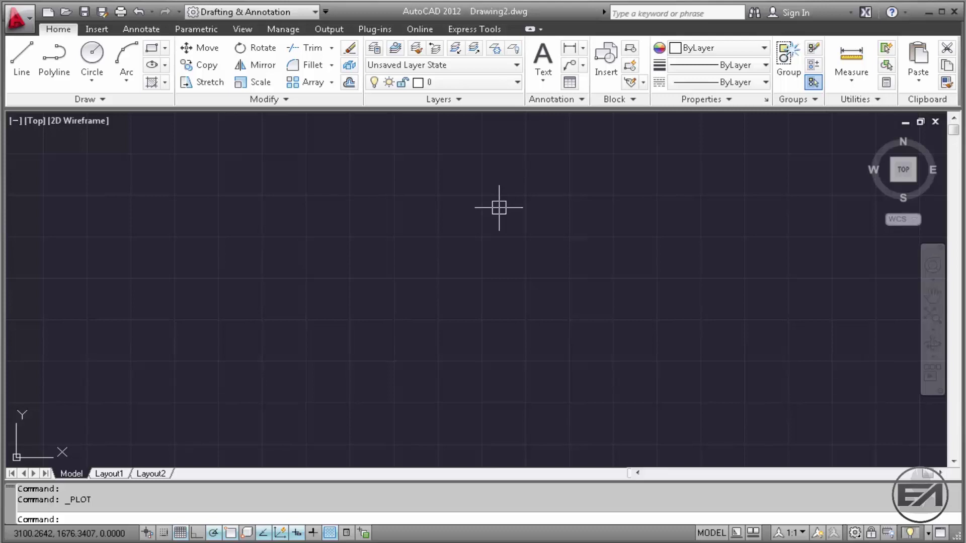
- Set the default template file for QNEW to acadiso in the program options and apply the change
right_click(458, 220)
click(520, 476)
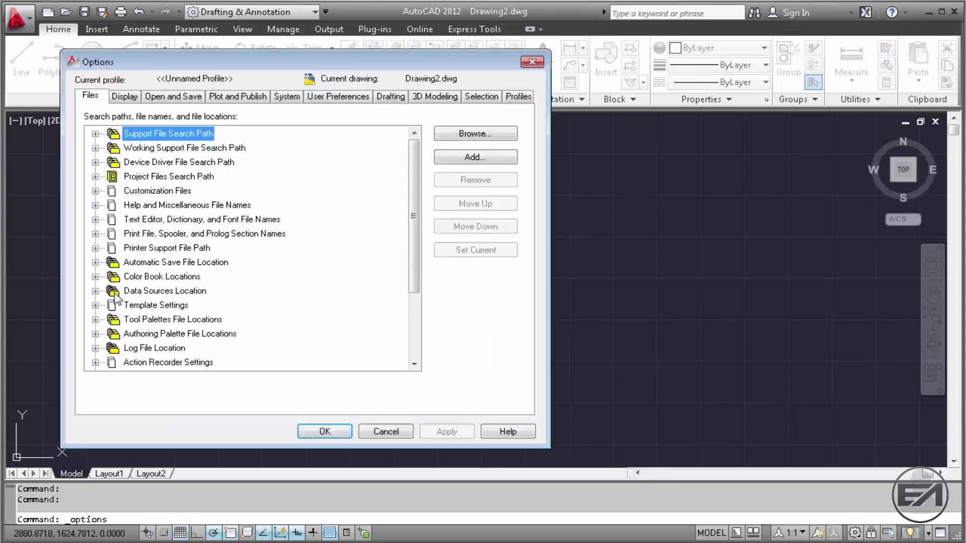
click(97, 305)
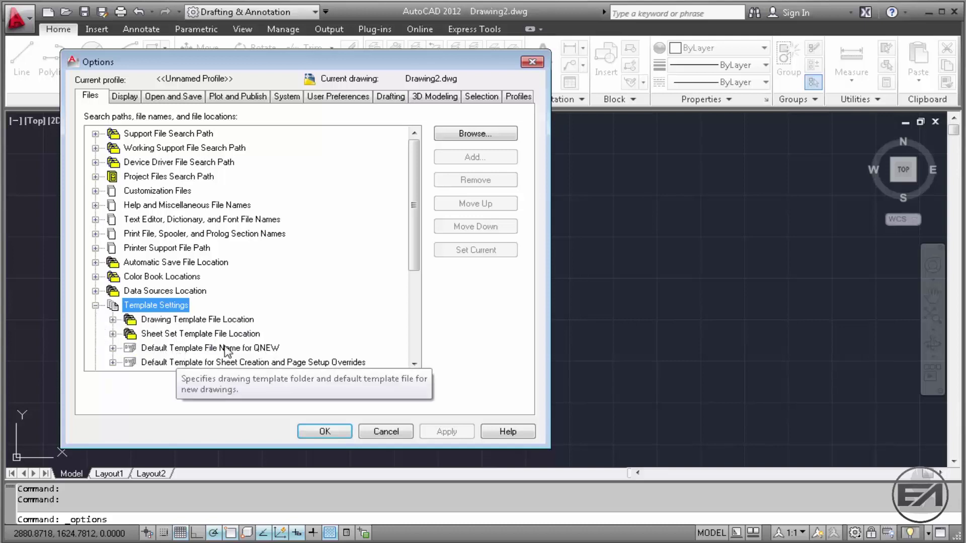
click(113, 348)
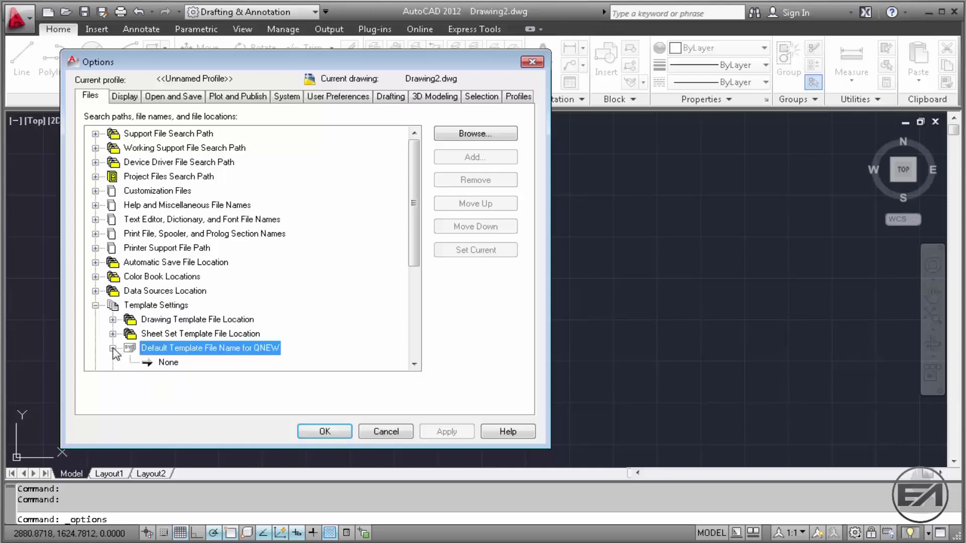
click(166, 362)
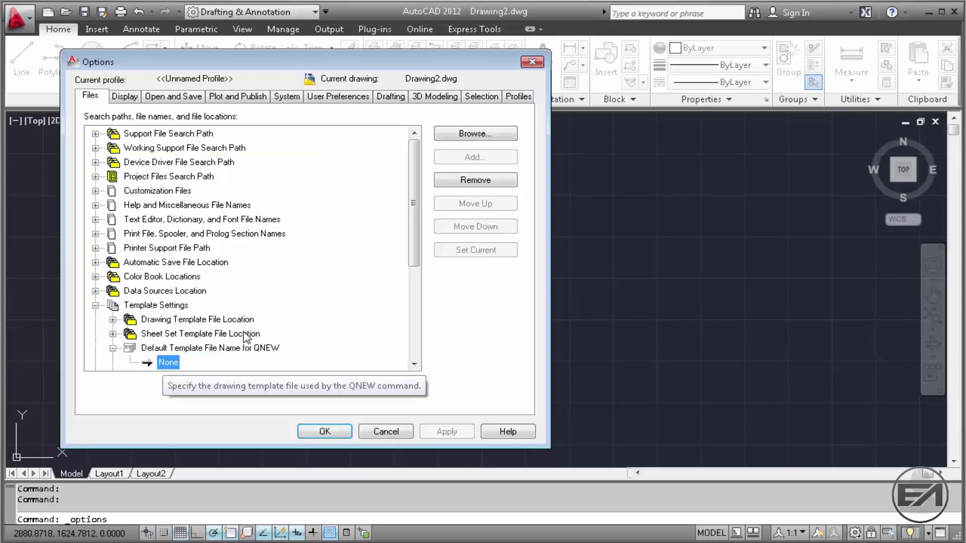
click(468, 137)
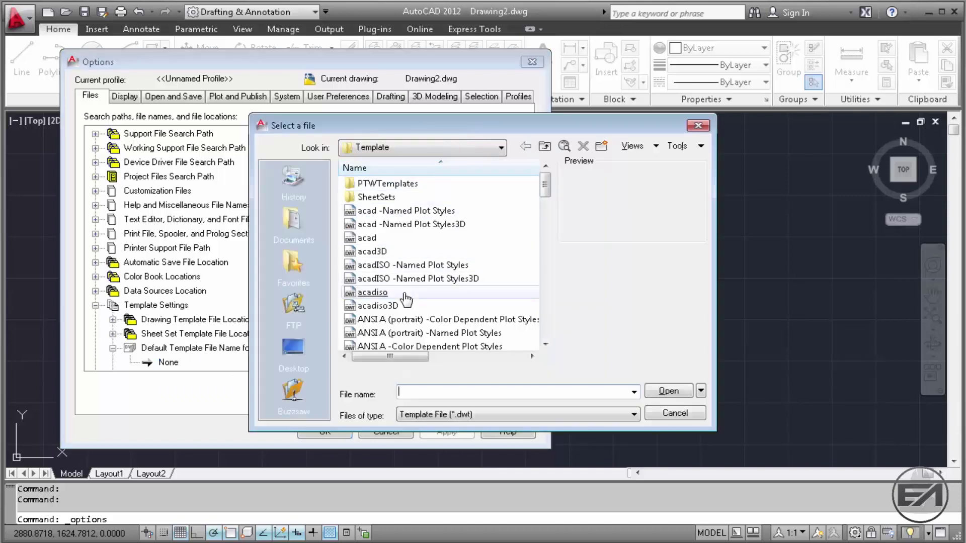
double_click(405, 295)
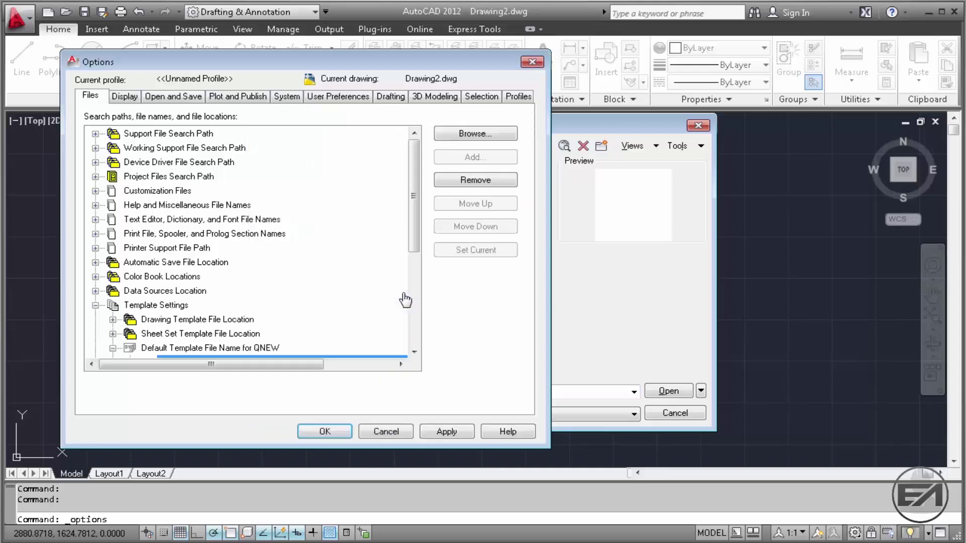
click(456, 431)
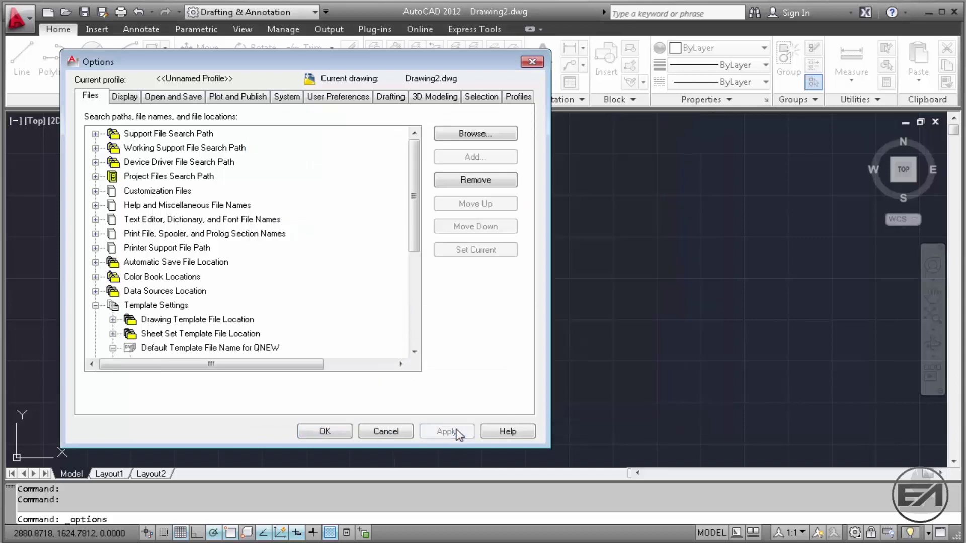
click(330, 430)
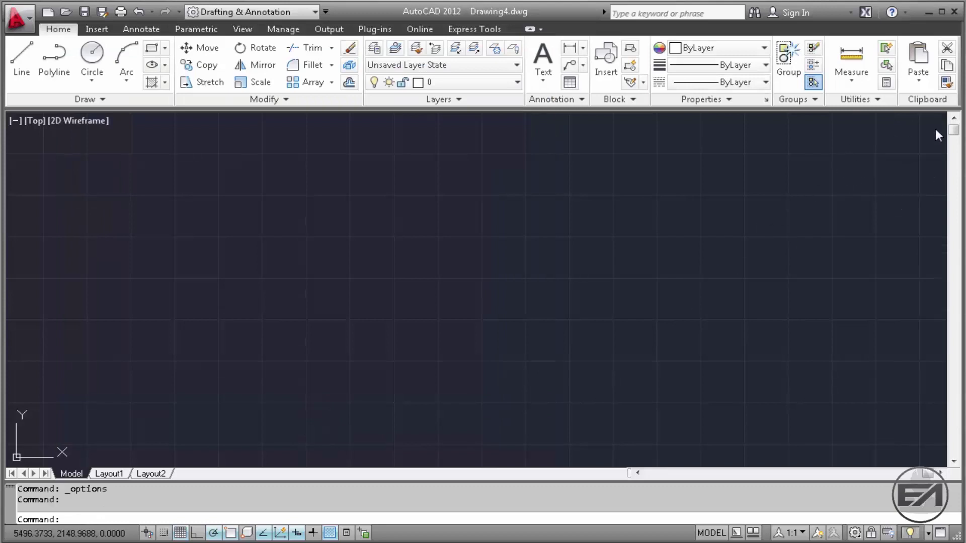
- Close the remaining open drawings, Drawing4 and Drawing3
click(936, 121)
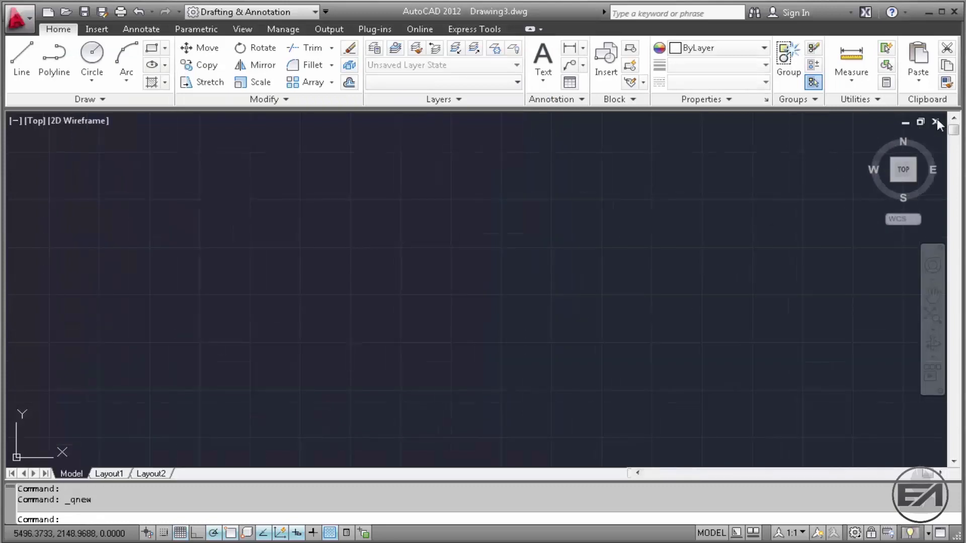
click(935, 121)
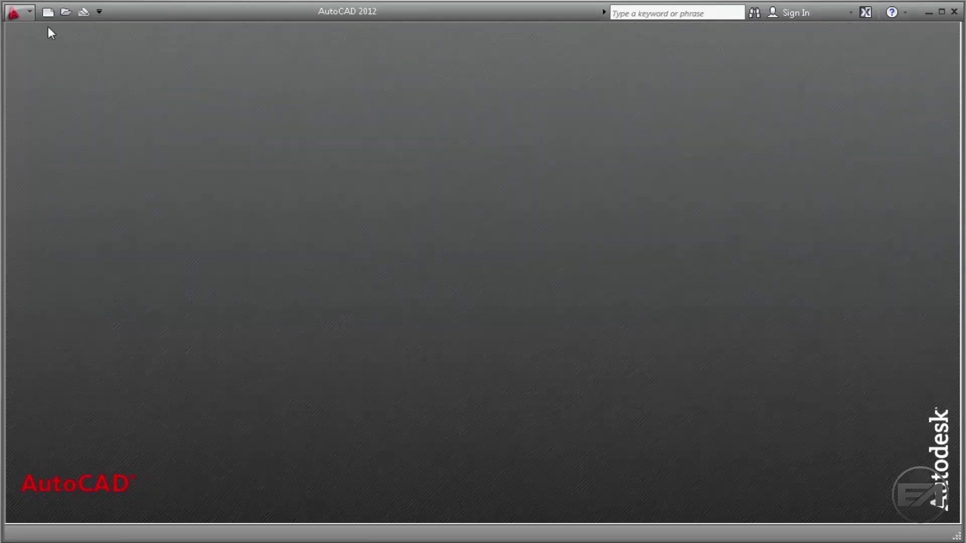
- Create a new drawing from the default template and check its plot paper size and scale units, without plotting
click(47, 16)
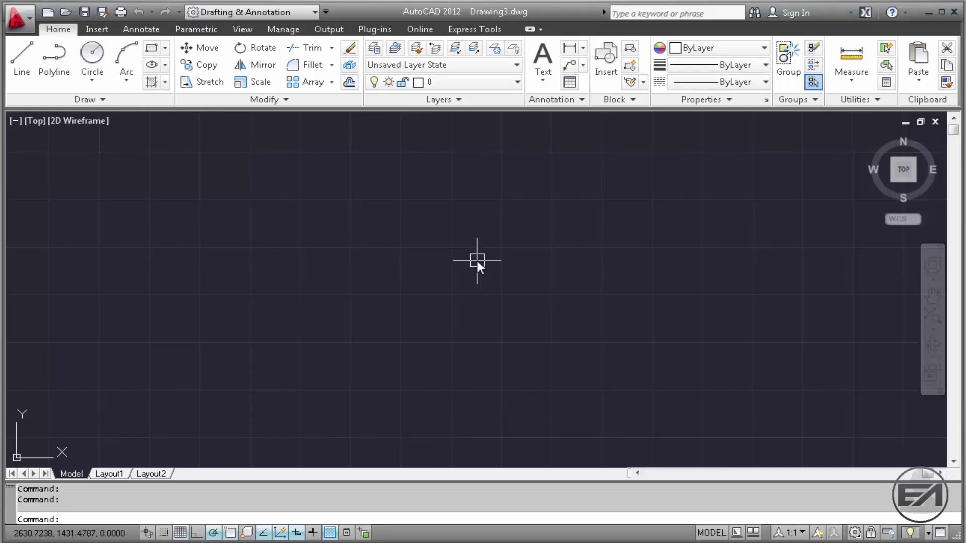
click(121, 12)
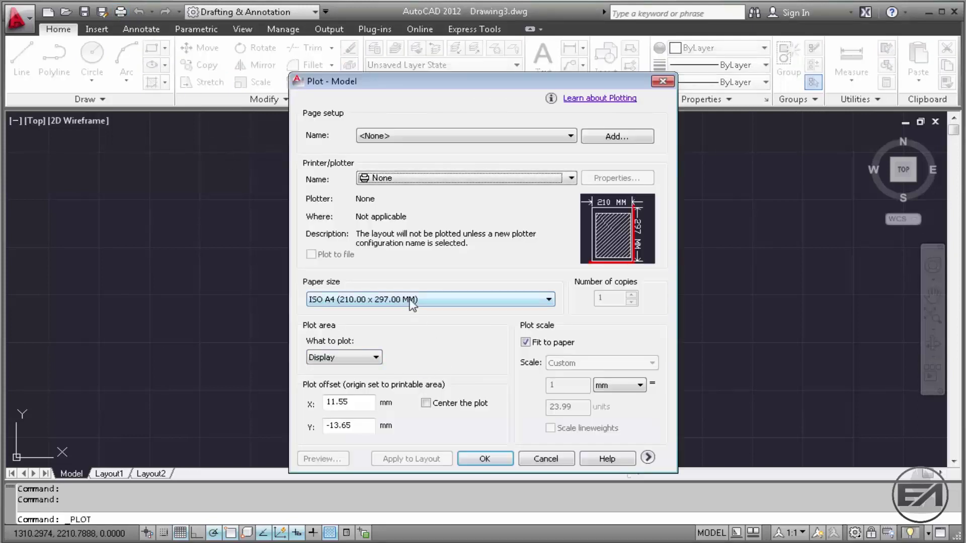
click(546, 458)
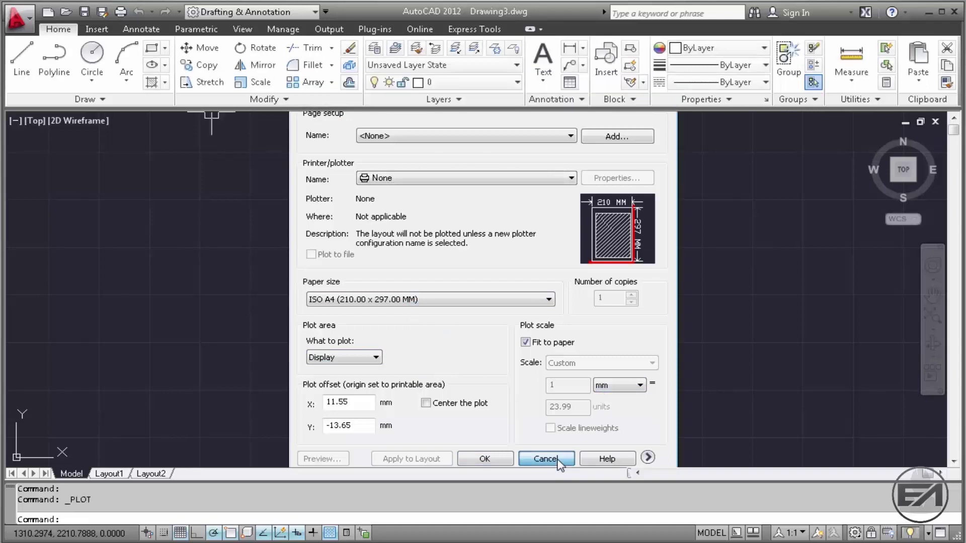
- Check the drawing's units settings and create another new drawing from the default template
click(15, 31)
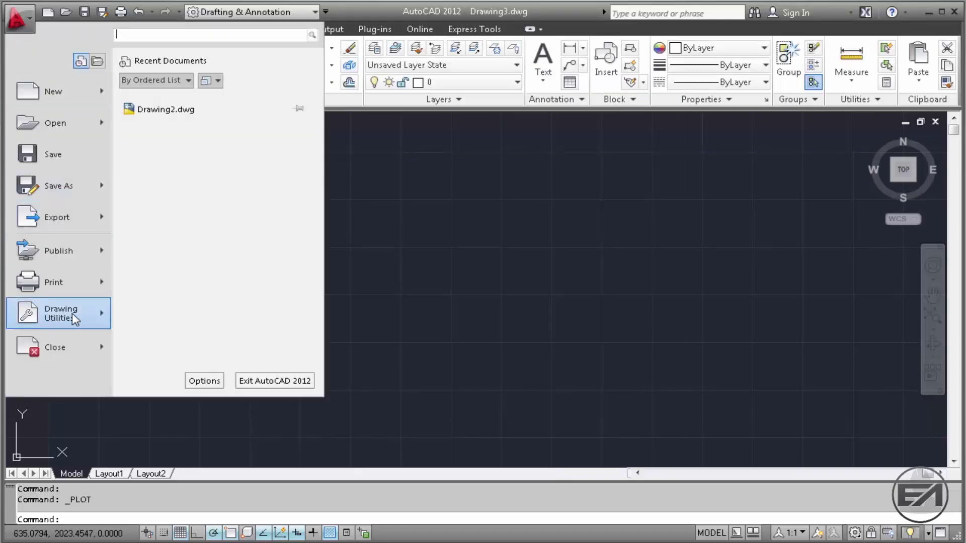
mouse_move(72, 313)
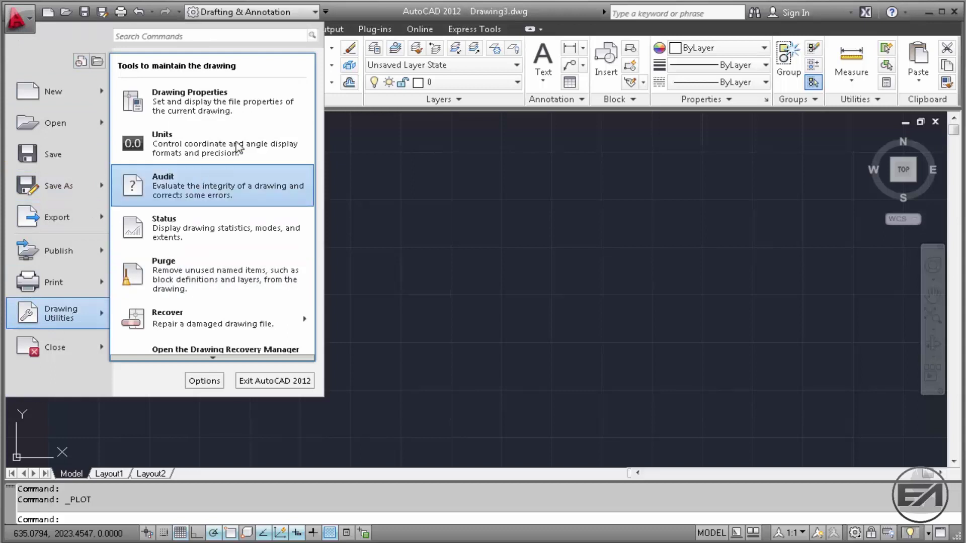
click(238, 147)
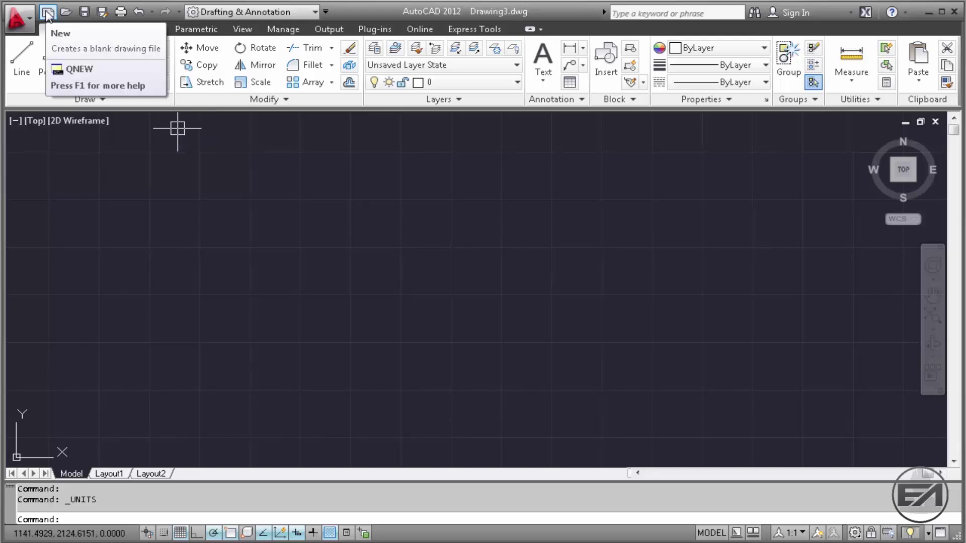
click(47, 13)
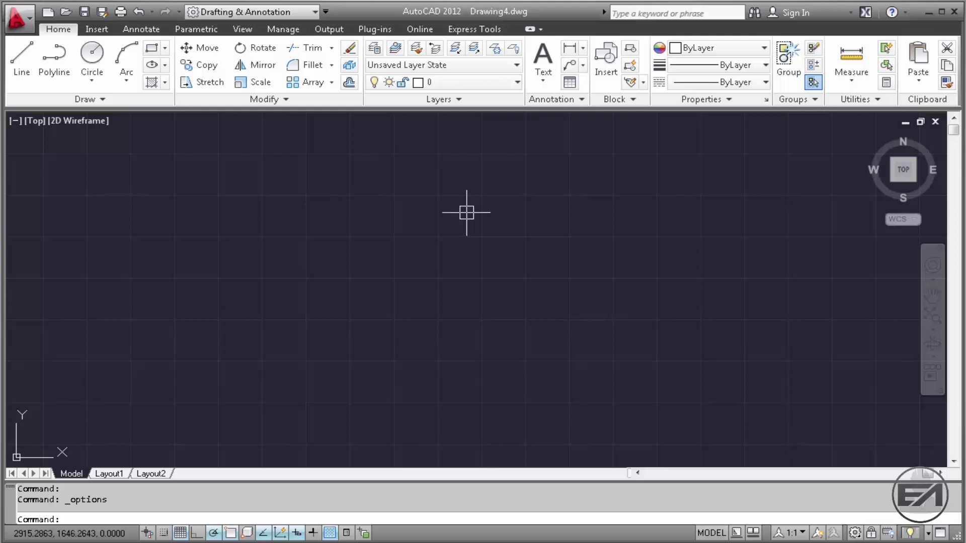
- Remove the acadiso.dwt path from the default template file name for QNEW in the program options and apply the change
right_click(466, 213)
click(509, 472)
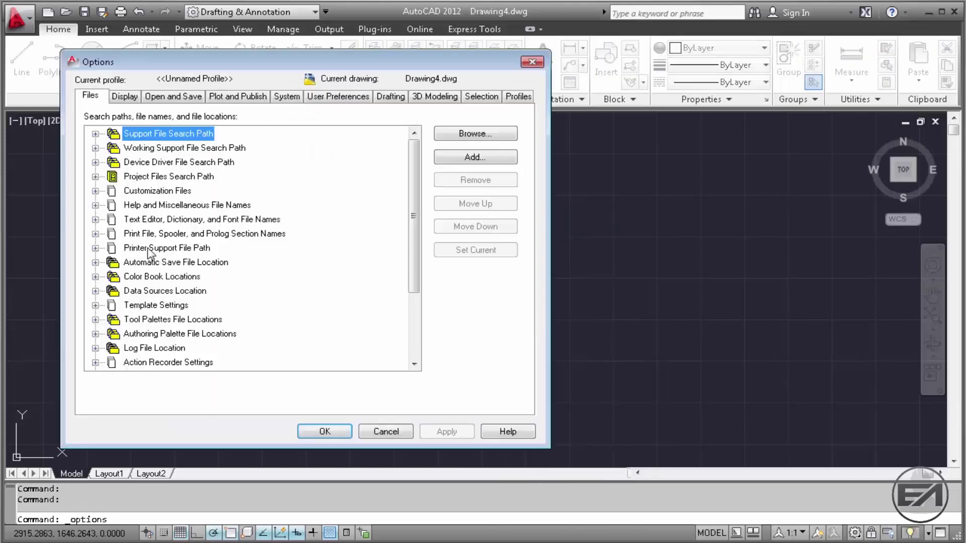
click(96, 305)
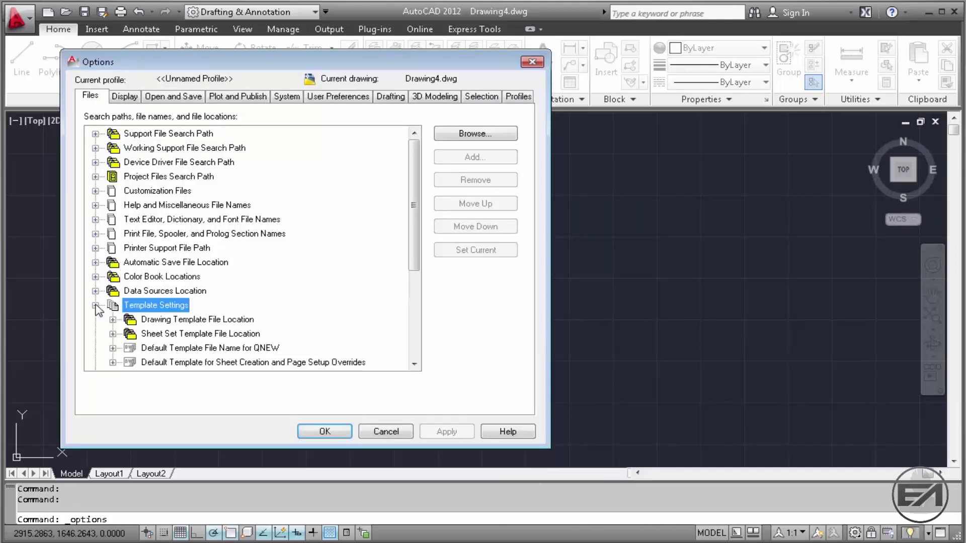
click(113, 348)
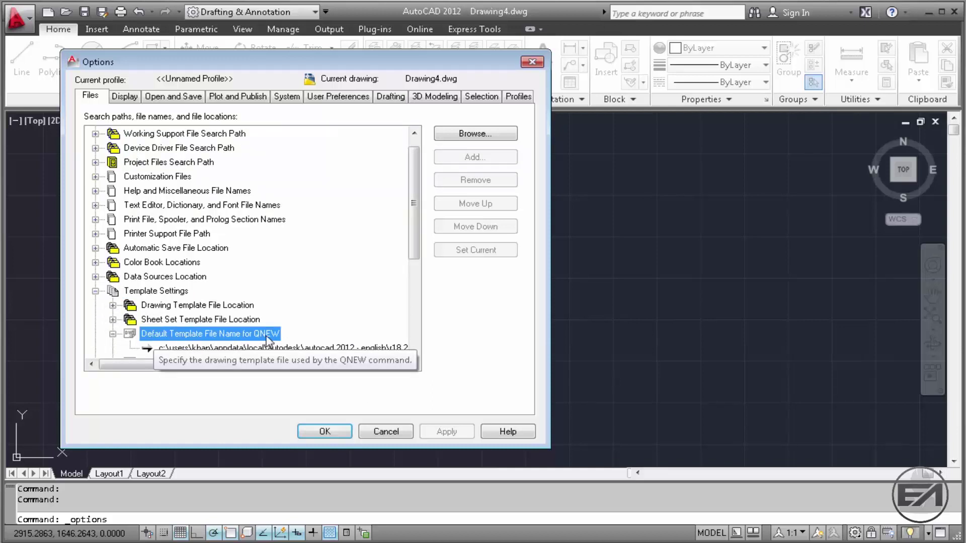
click(204, 351)
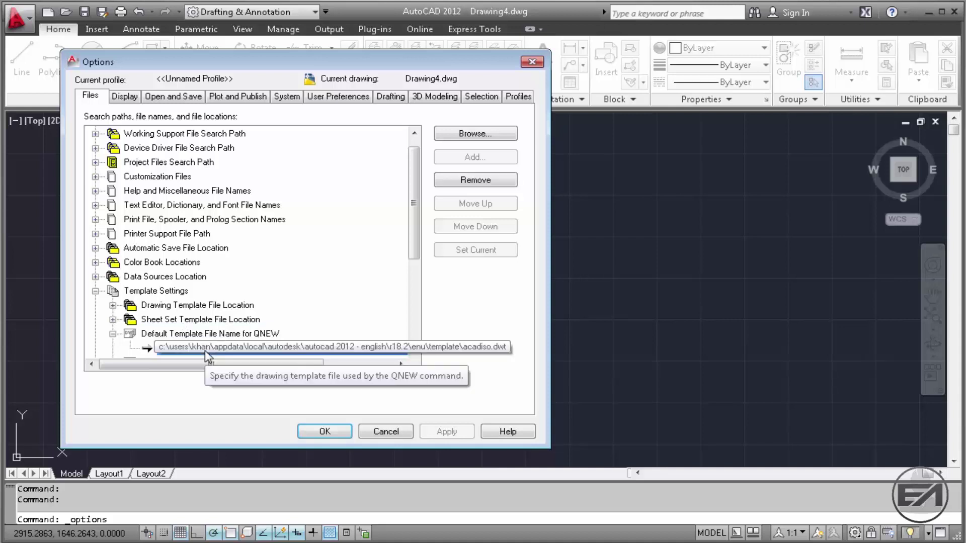
click(465, 184)
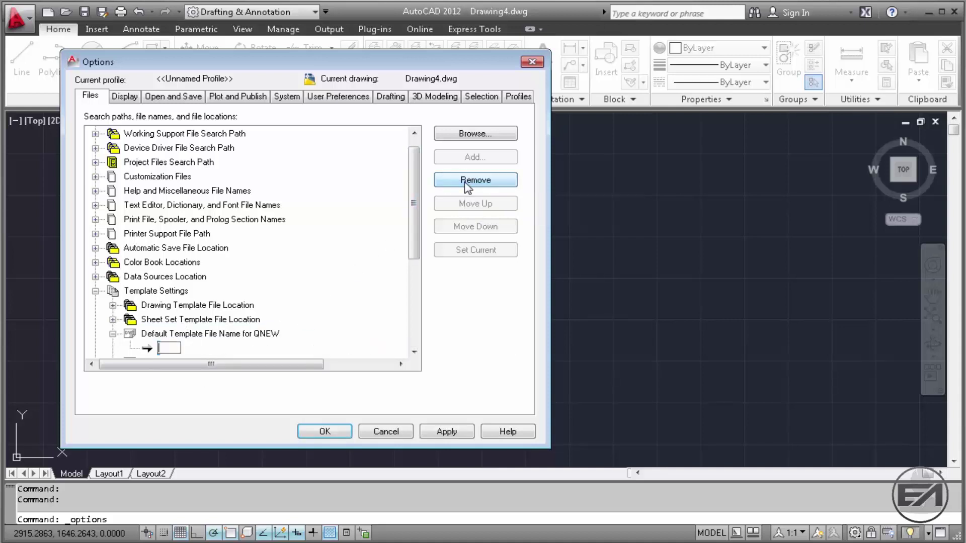
click(446, 432)
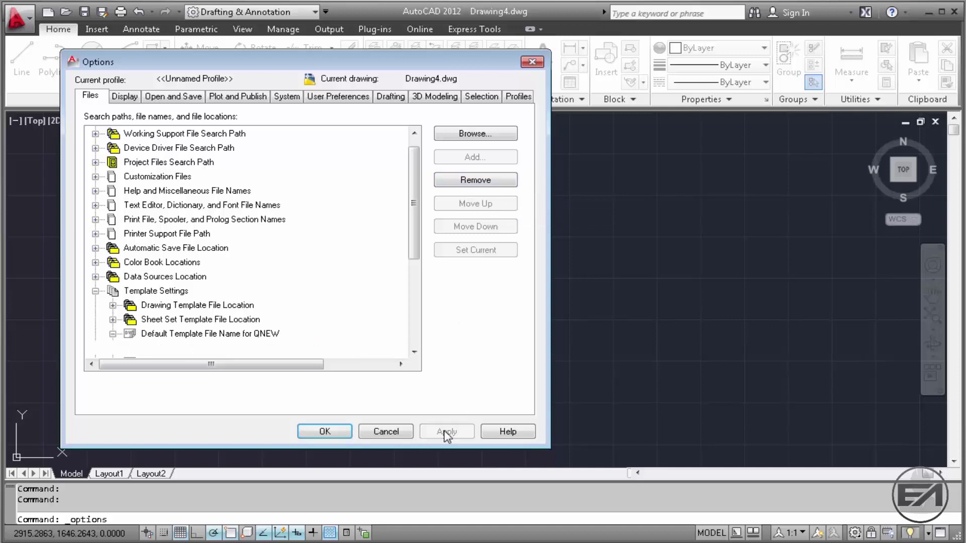
click(329, 432)
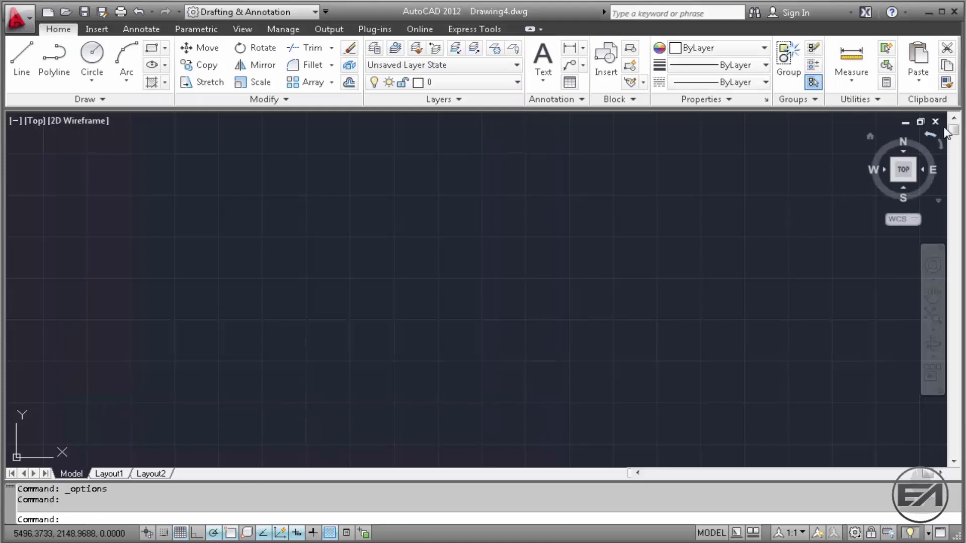
- Close Drawing4 and Drawing3 without saving changes
click(936, 121)
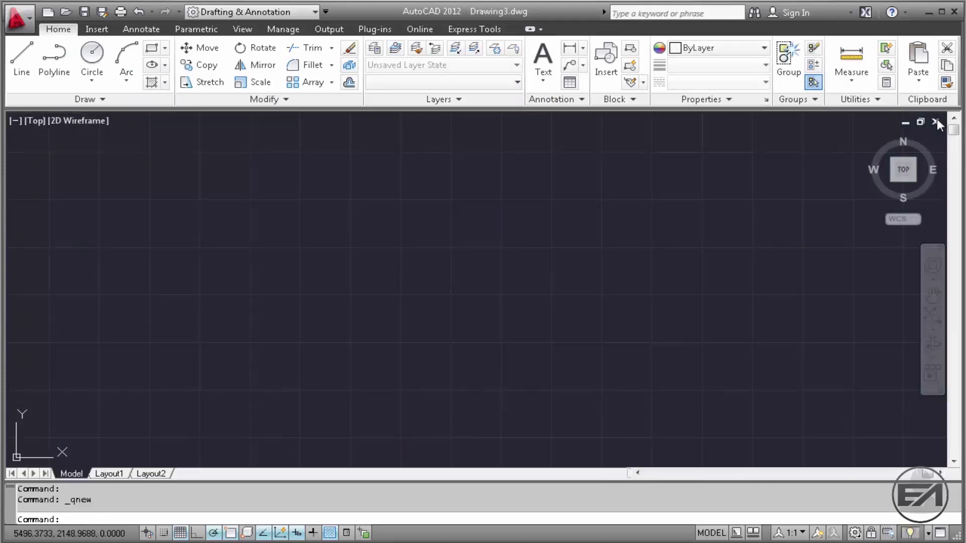
click(936, 121)
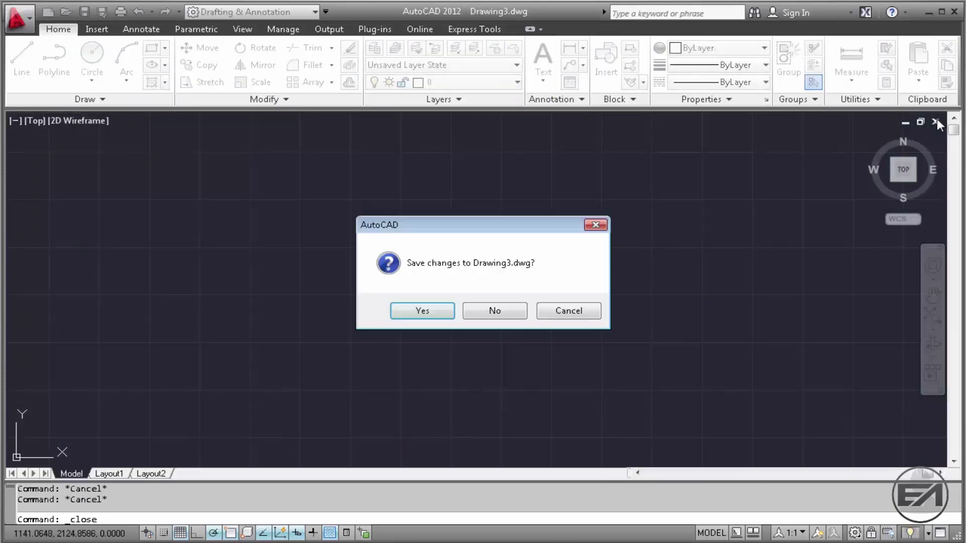
click(492, 311)
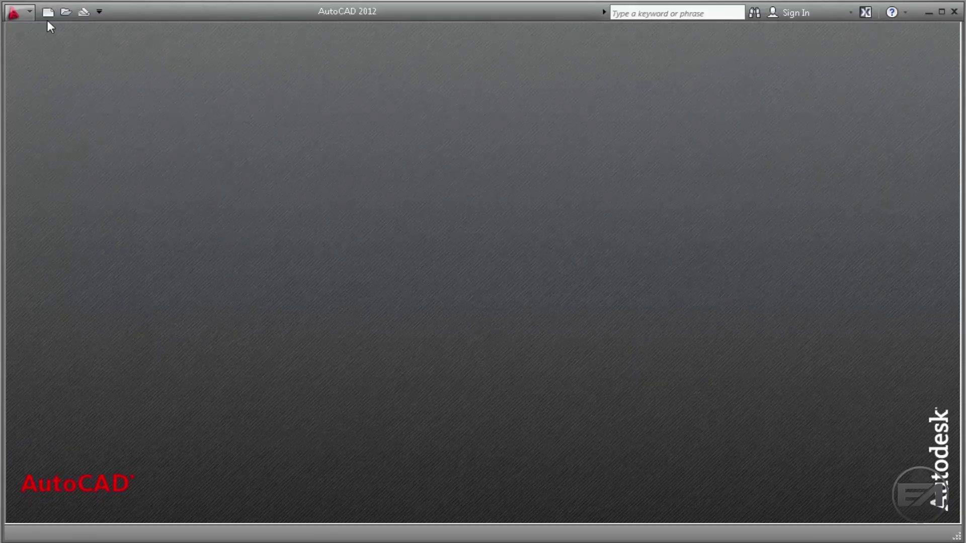
- Create a new drawing from the acad template
click(47, 16)
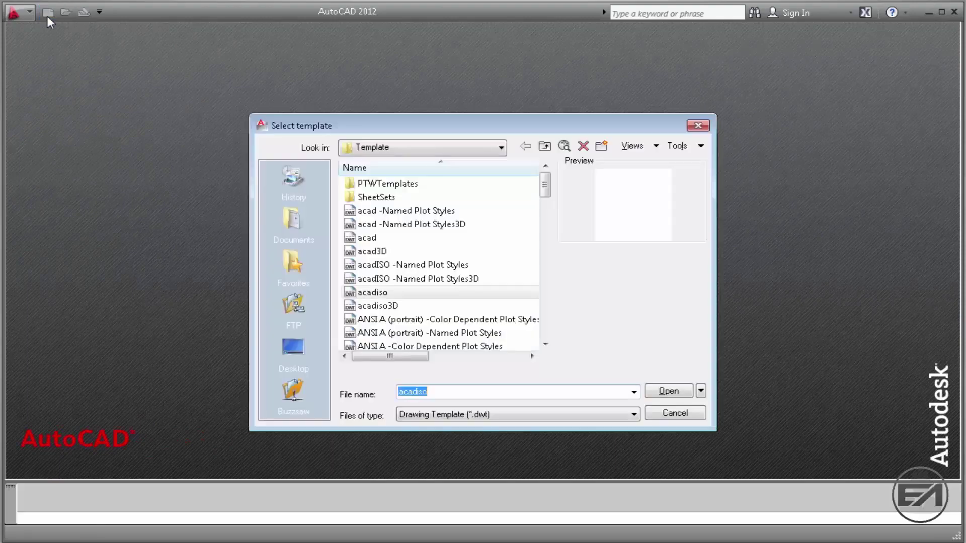
click(397, 239)
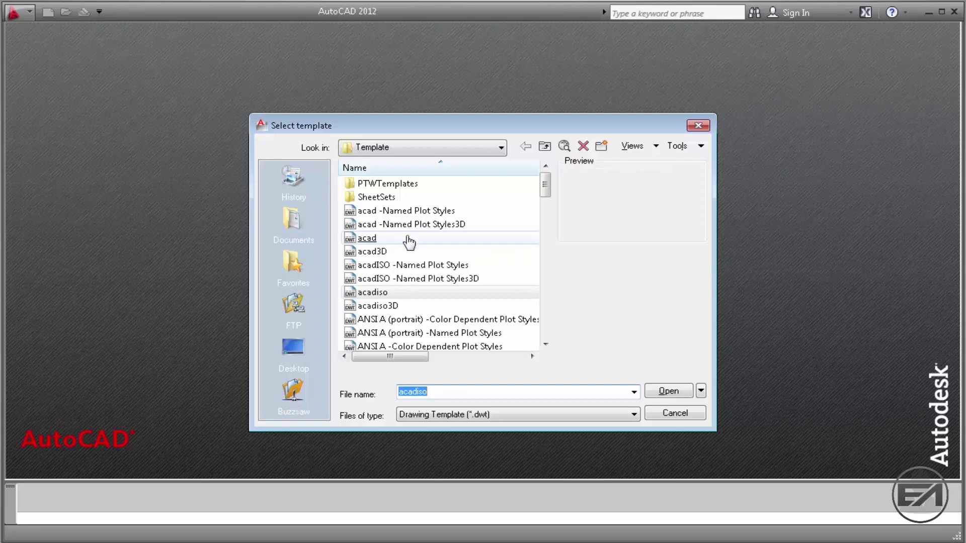
click(668, 393)
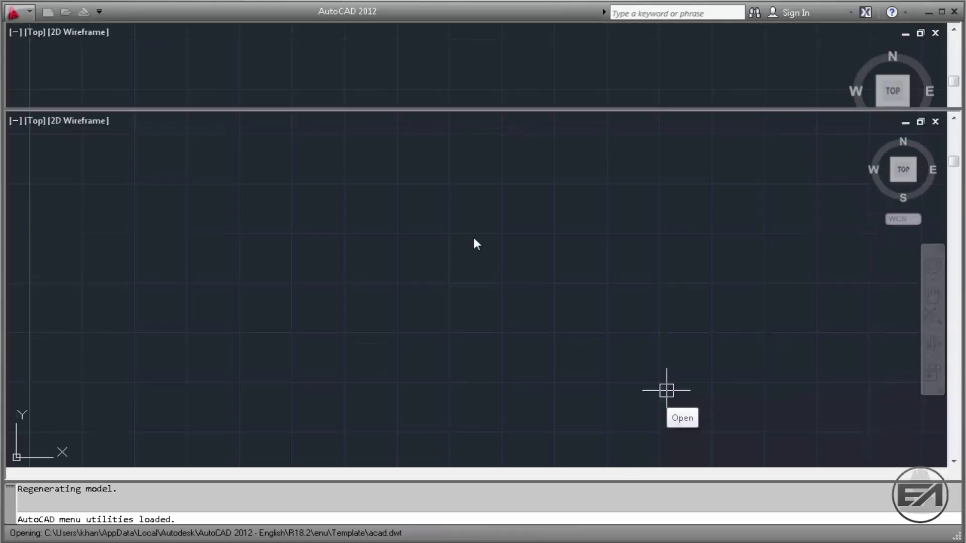